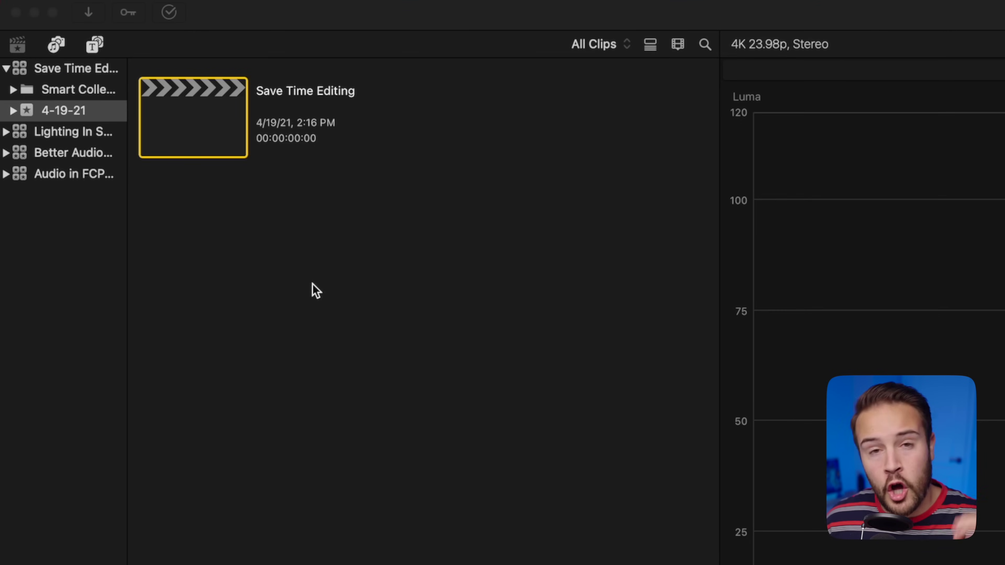
- Open Media Import from the browser's context menu and show the clips on the TM_t5_3 device
right_click(334, 302)
left_click(381, 313)
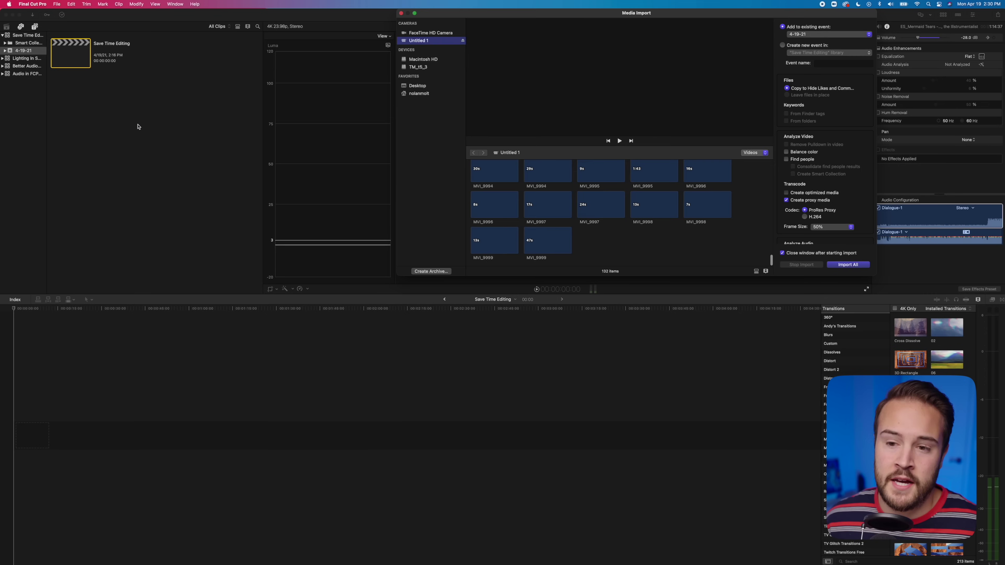
left_click(427, 66)
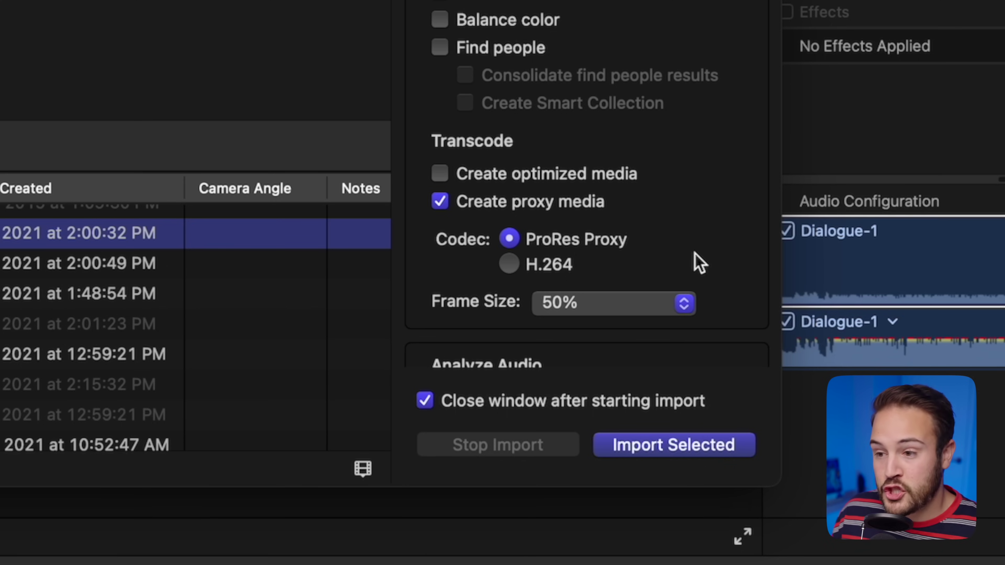
- Keep proxy creation at ProRes Proxy with 50% frame size, then import the selected clips
left_click(510, 265)
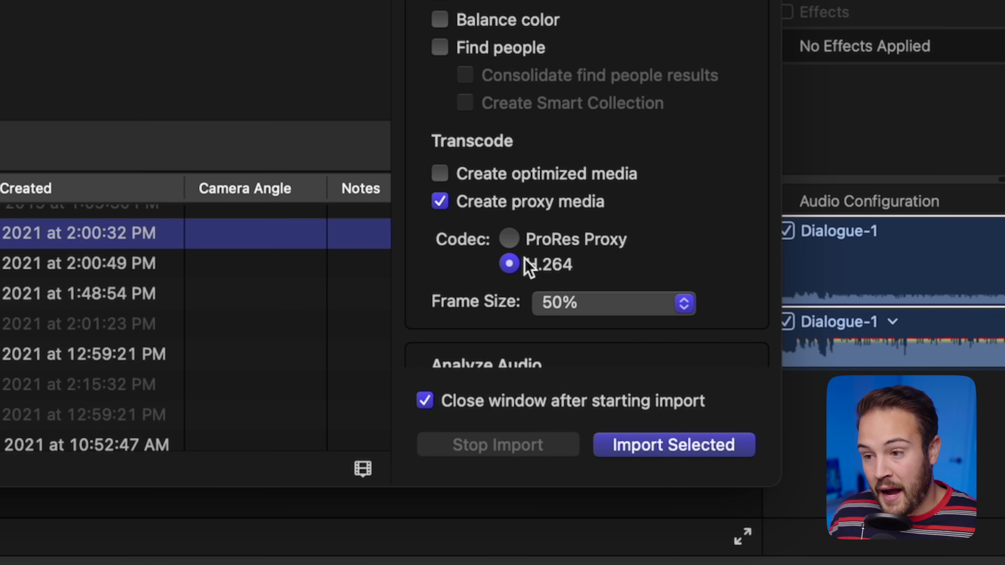
left_click(523, 242)
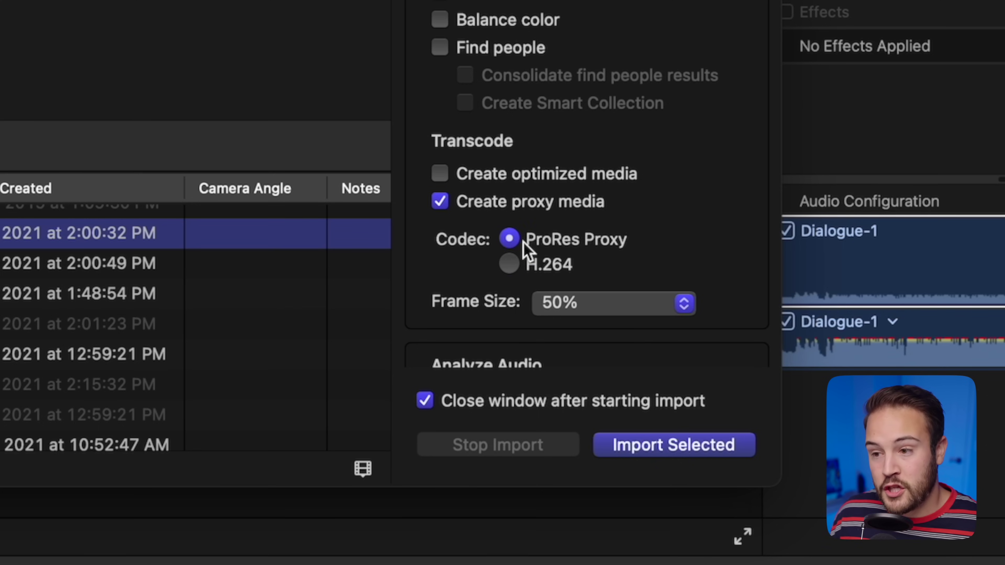
left_click(610, 319)
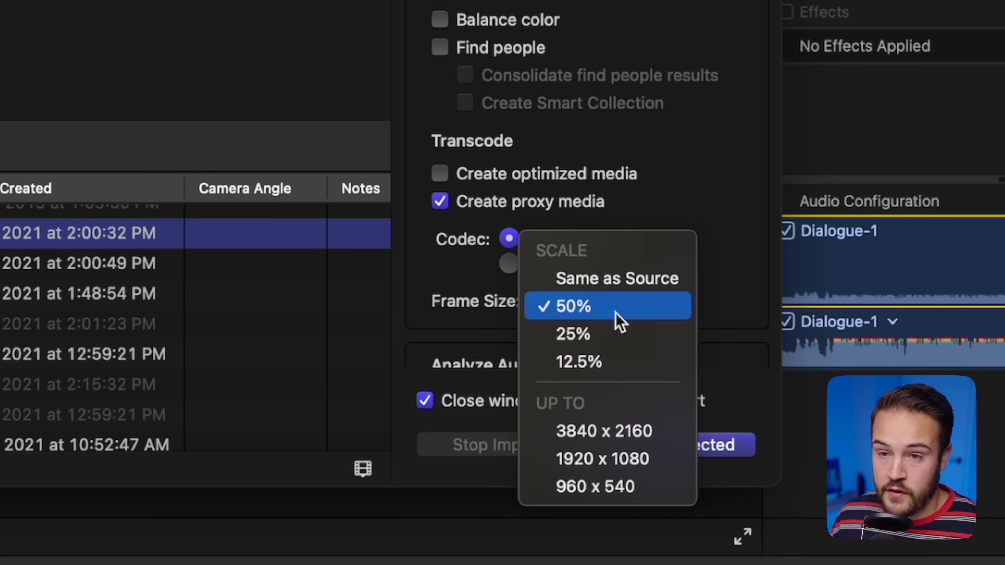
left_click(592, 317)
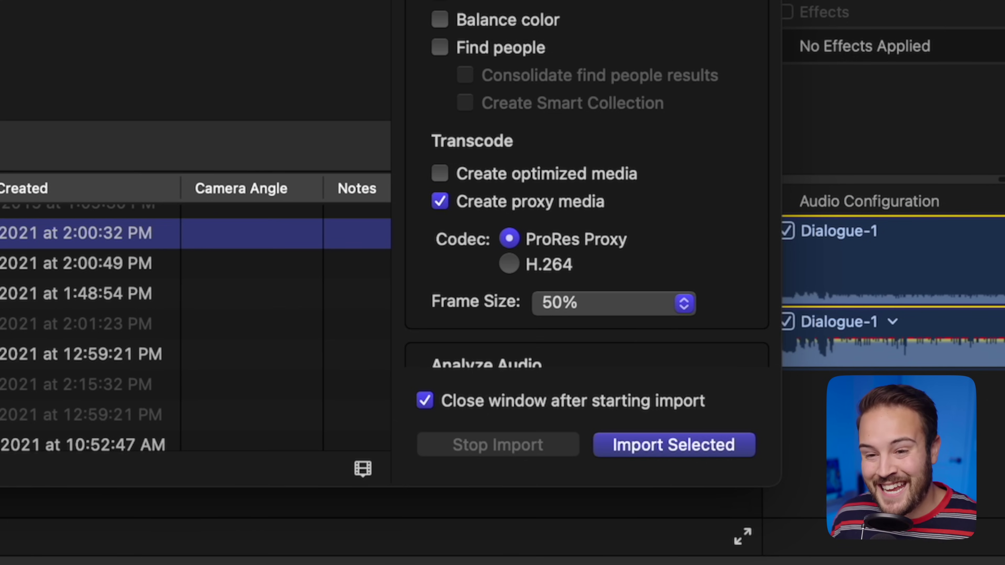
scroll(196, 330, "down", 1)
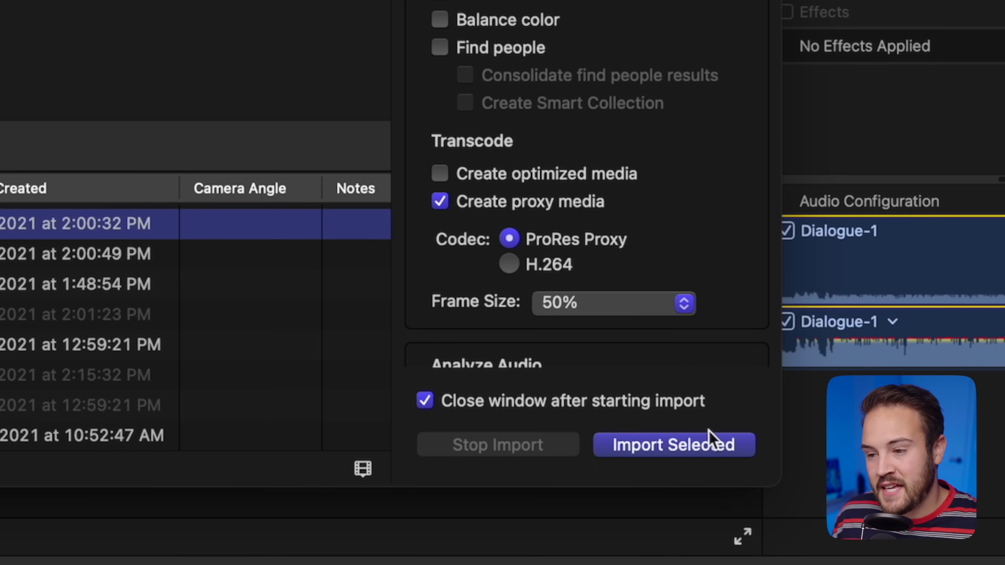
left_click(697, 452)
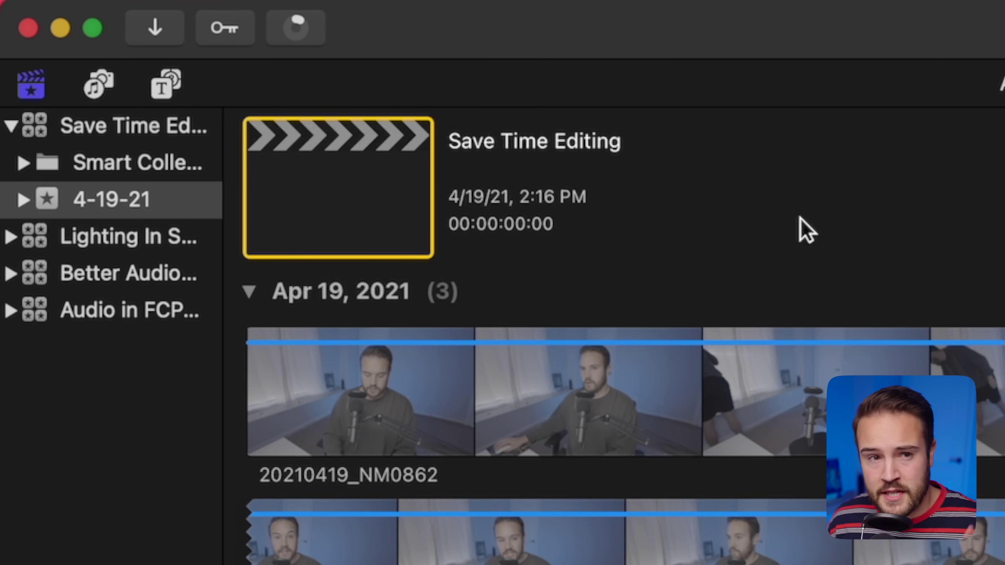
- Watch Transcoding progress in the Background Tasks window until Idle, then close it
left_click(307, 35)
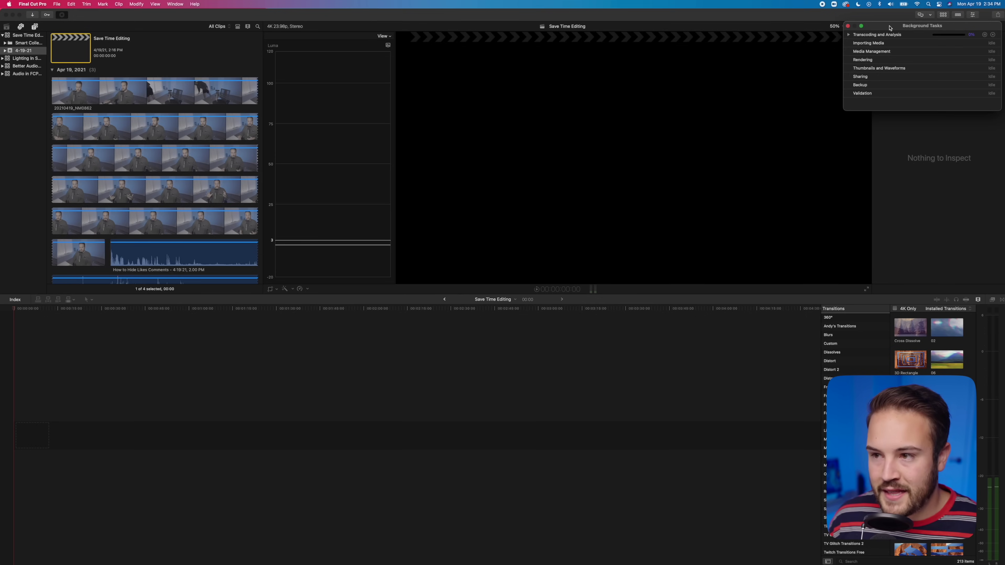
left_click_drag(890, 28, 141, 37)
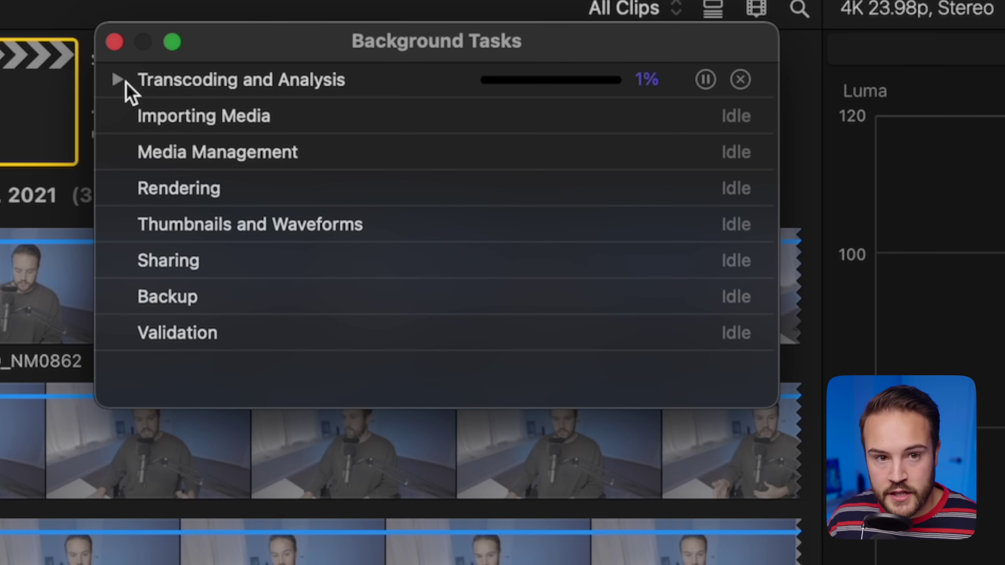
left_click(124, 81)
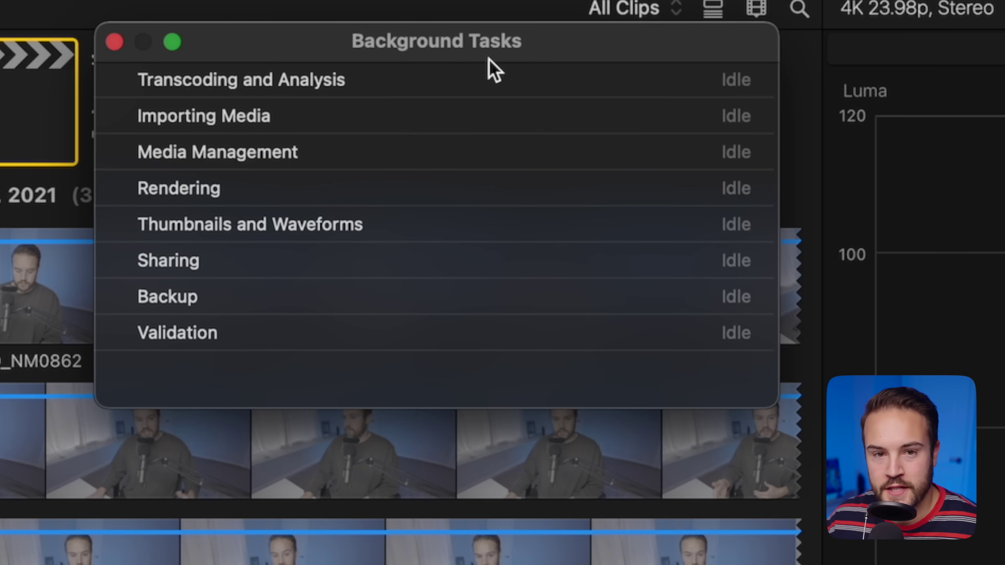
left_click(114, 42)
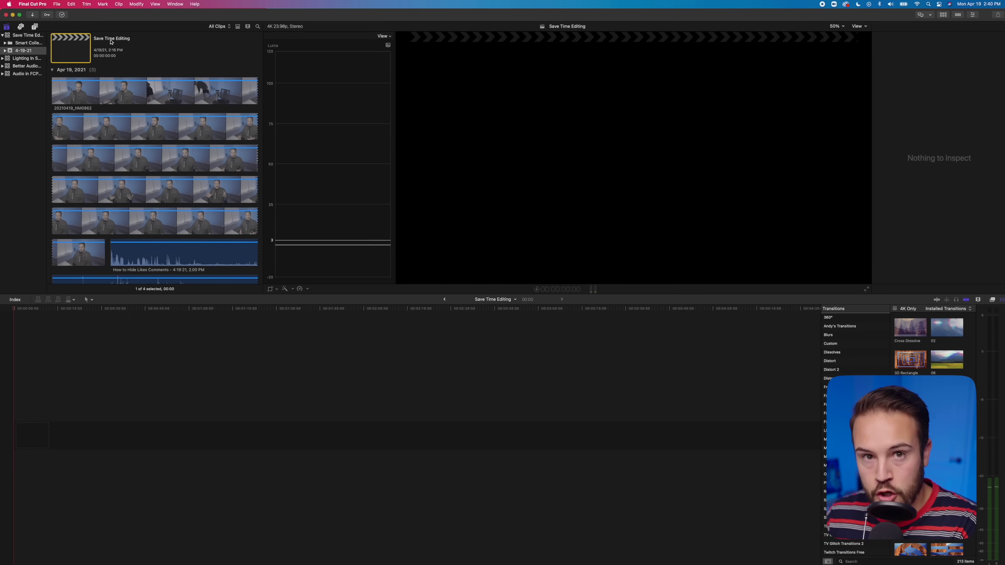
- In Finder, Quick Look the optimized movie in Final Cut Optimized Media's 2021-04-19 folder
key("super+Tab")
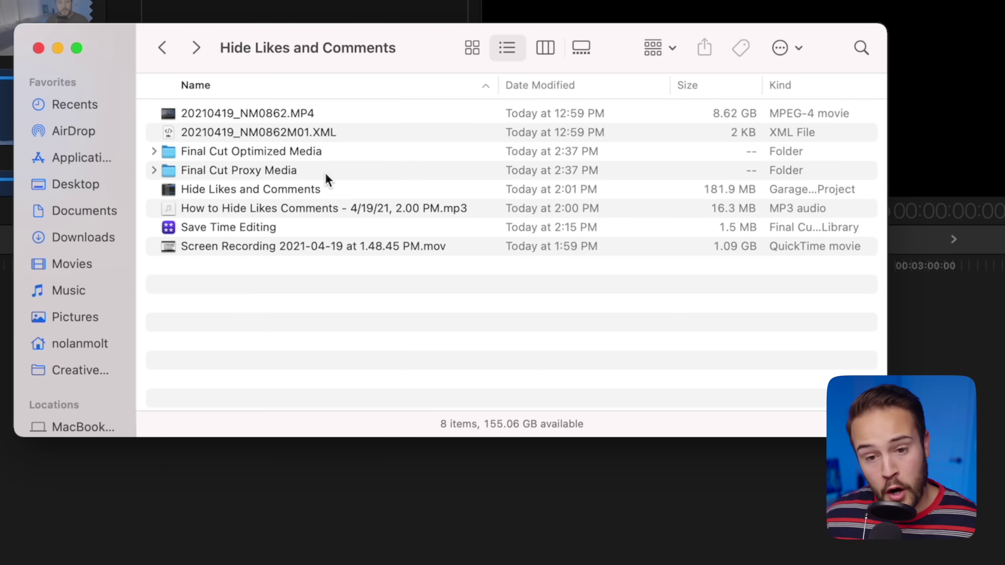
double_click(319, 153)
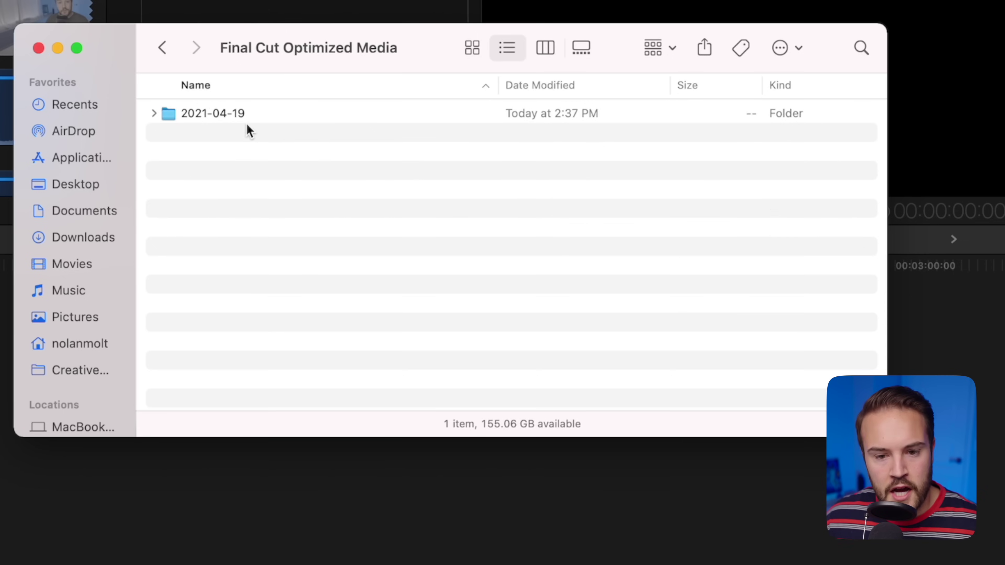
double_click(249, 112)
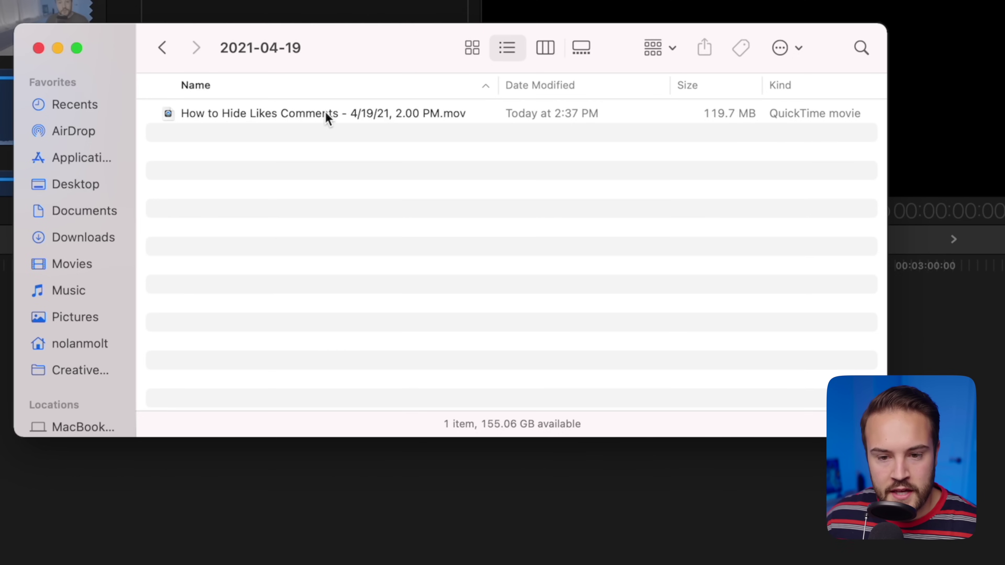
left_click(326, 113)
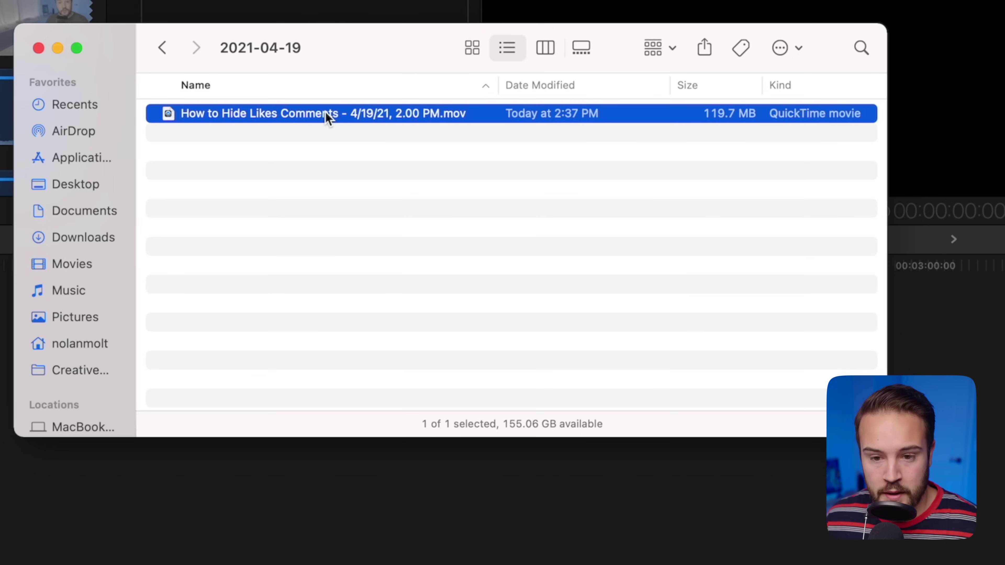
key("space")
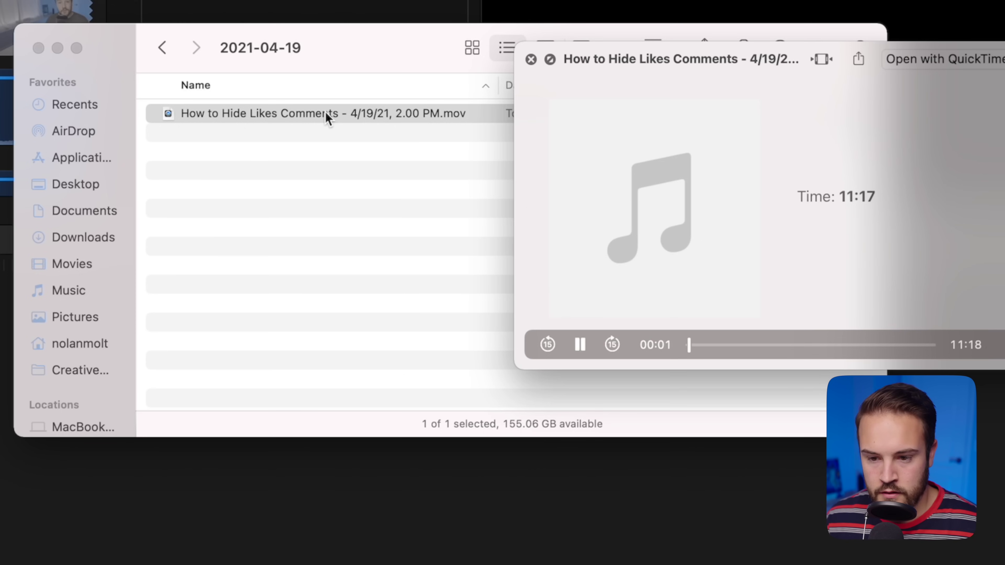
key("space")
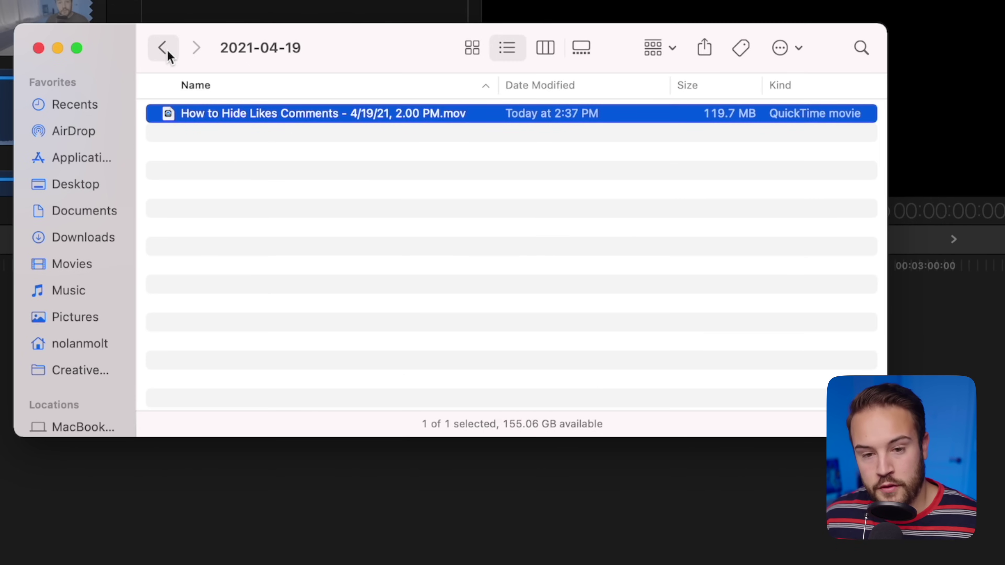
left_click(165, 51)
left_click(166, 51)
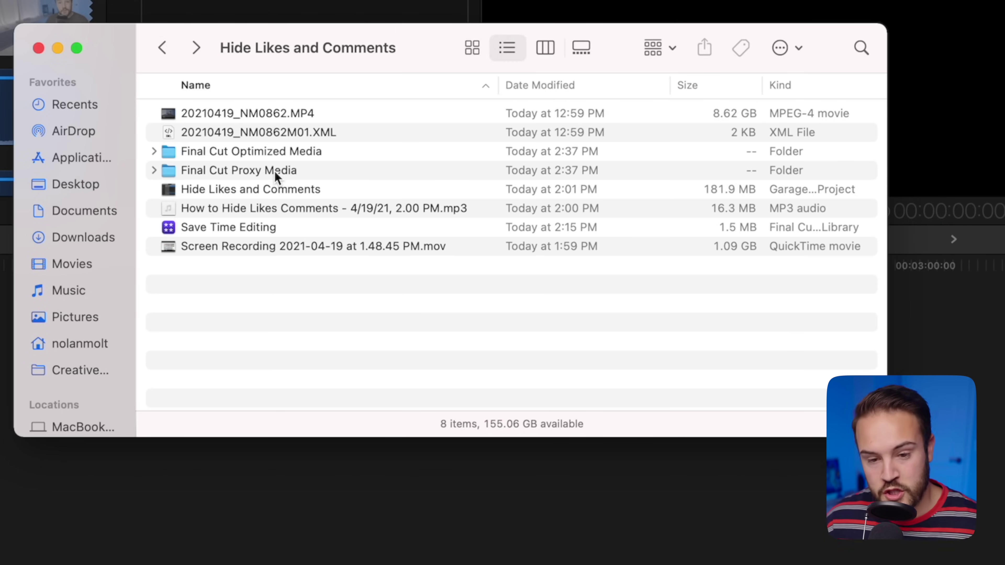
- Quick Look the 20210419_NM0862.mov proxy in Final Cut Proxy Media's 2021-04-19 folder
double_click(274, 171)
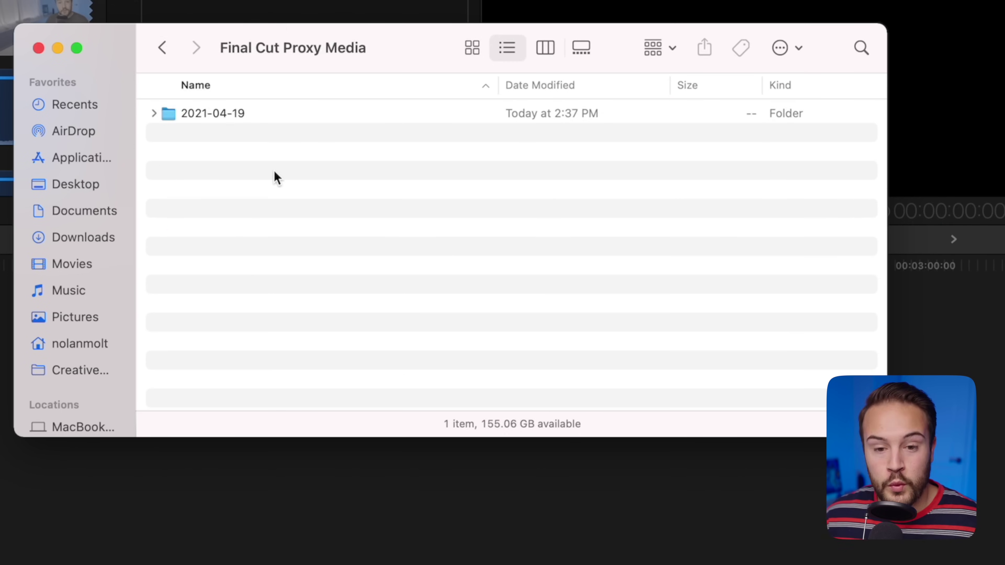
double_click(257, 116)
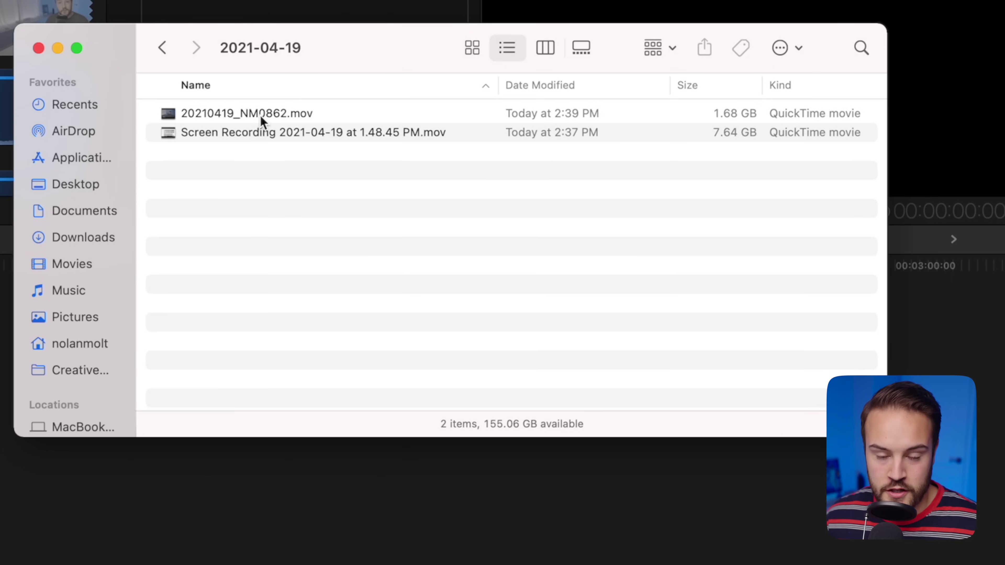
left_click(317, 118)
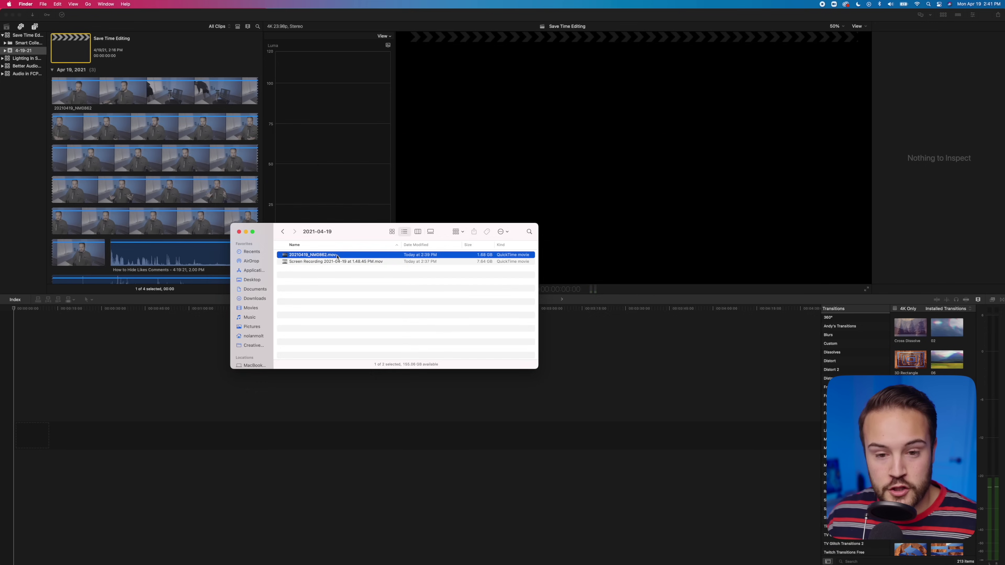
key("space")
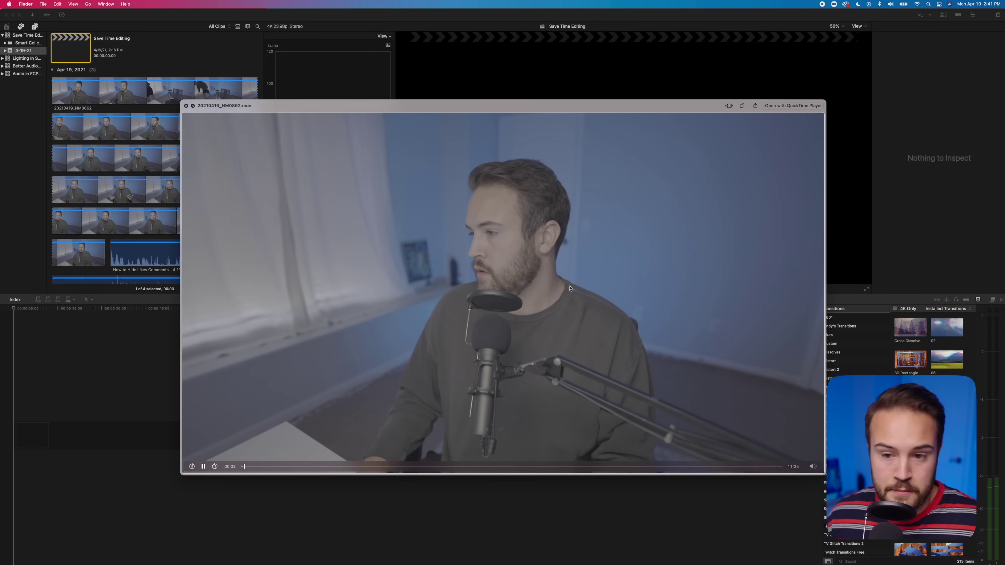
key("space")
- Preview the screen recording proxy, close Finder, and select the first imported clip
left_click(365, 261)
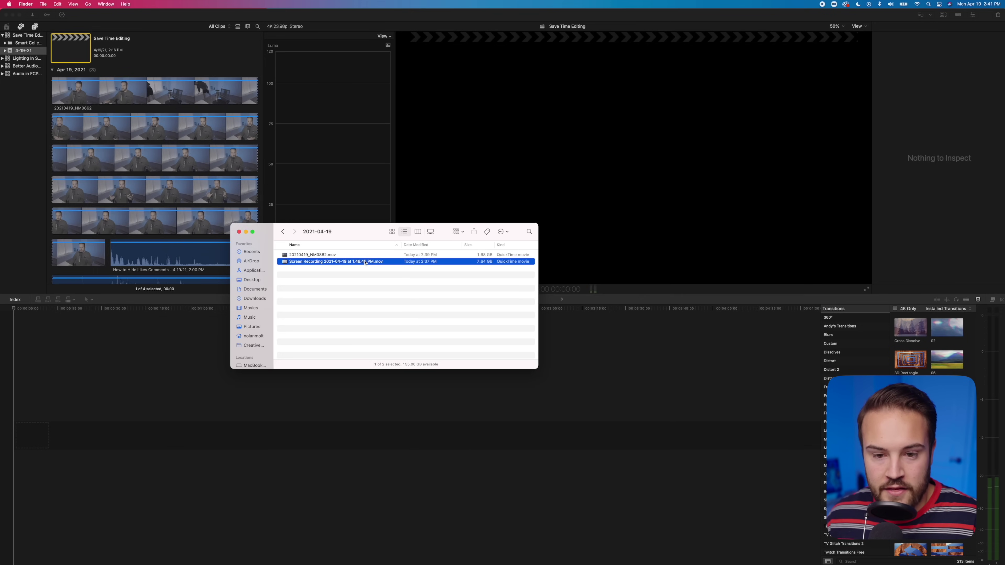
key("space")
key("space")
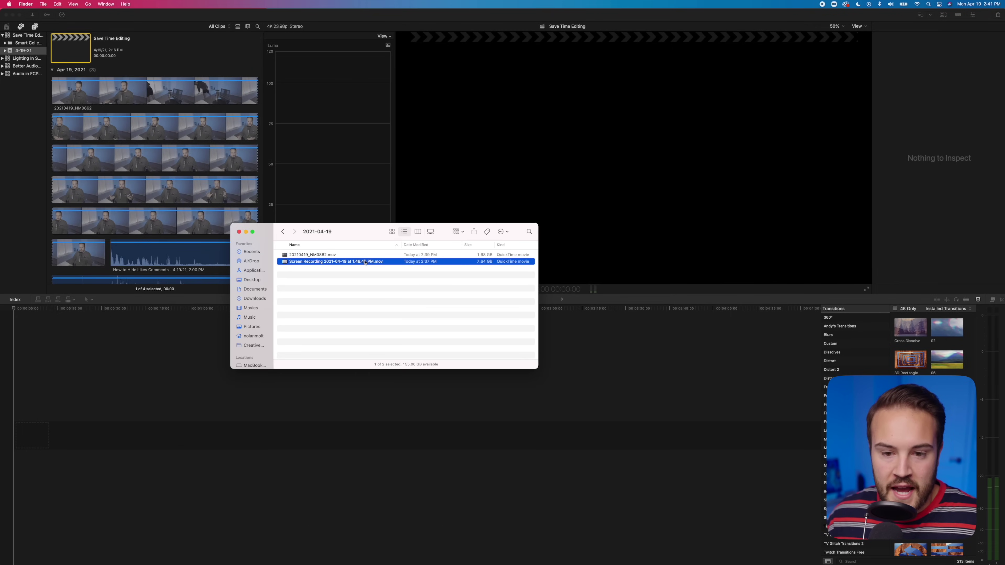
key("space")
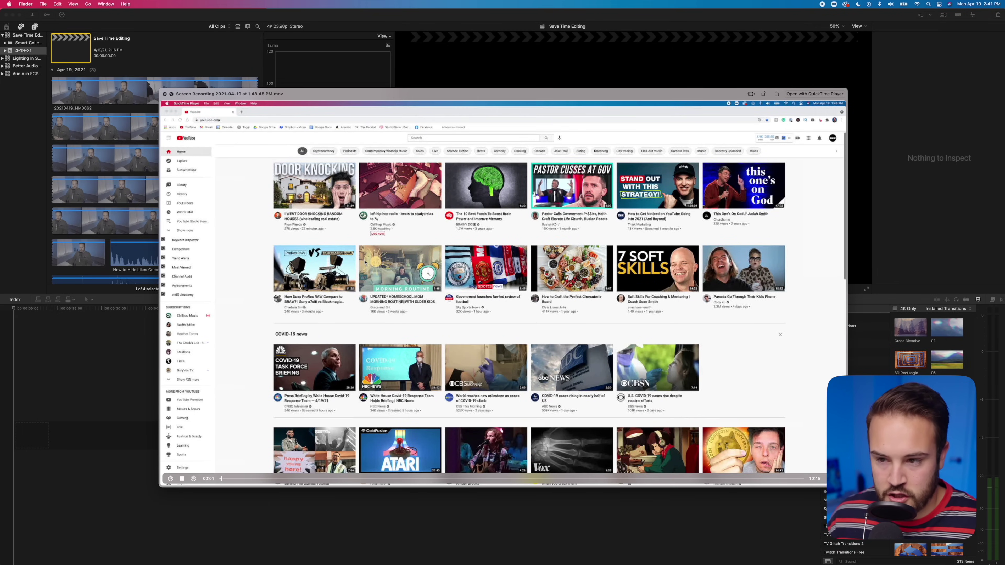
key("space")
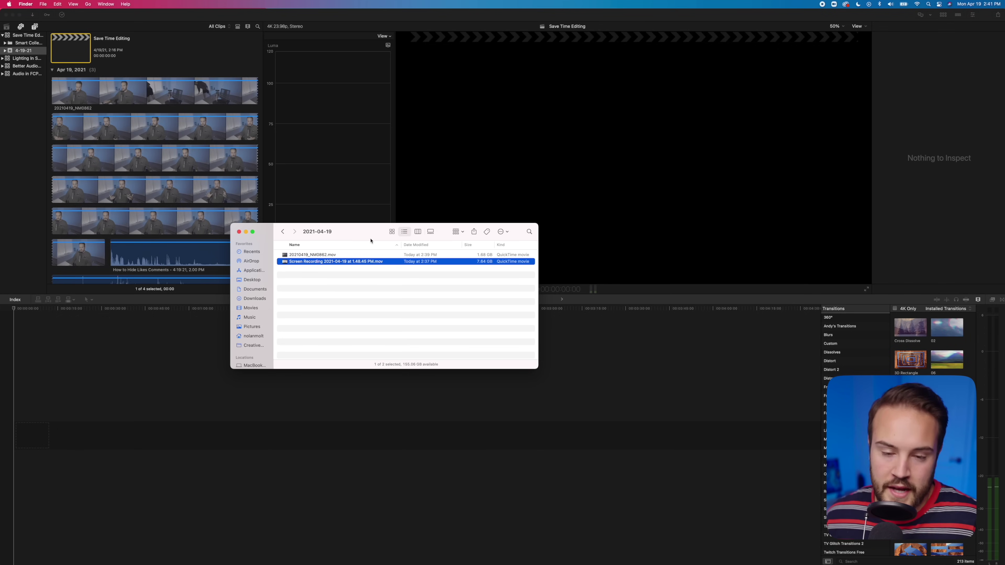
left_click(282, 233)
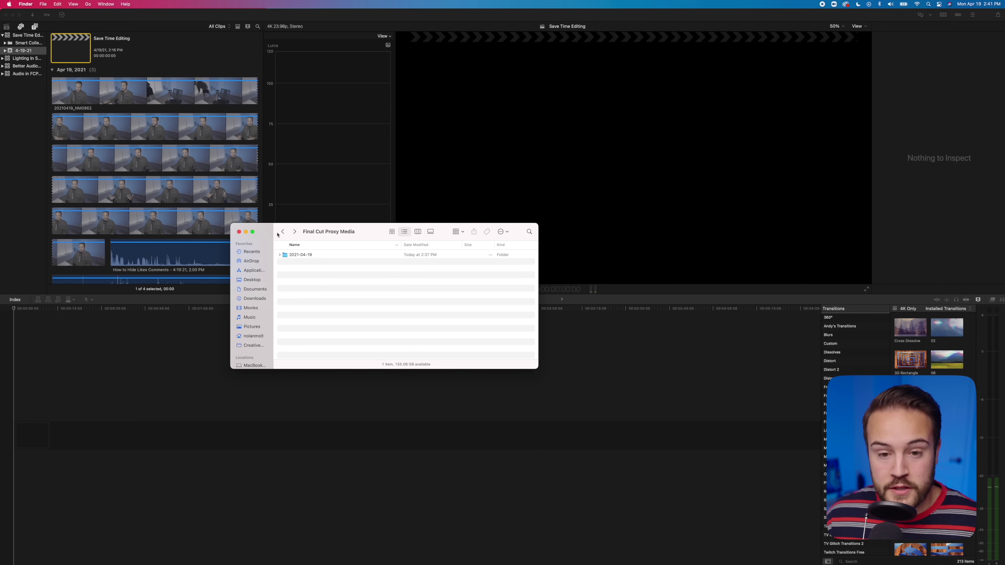
left_click(283, 234)
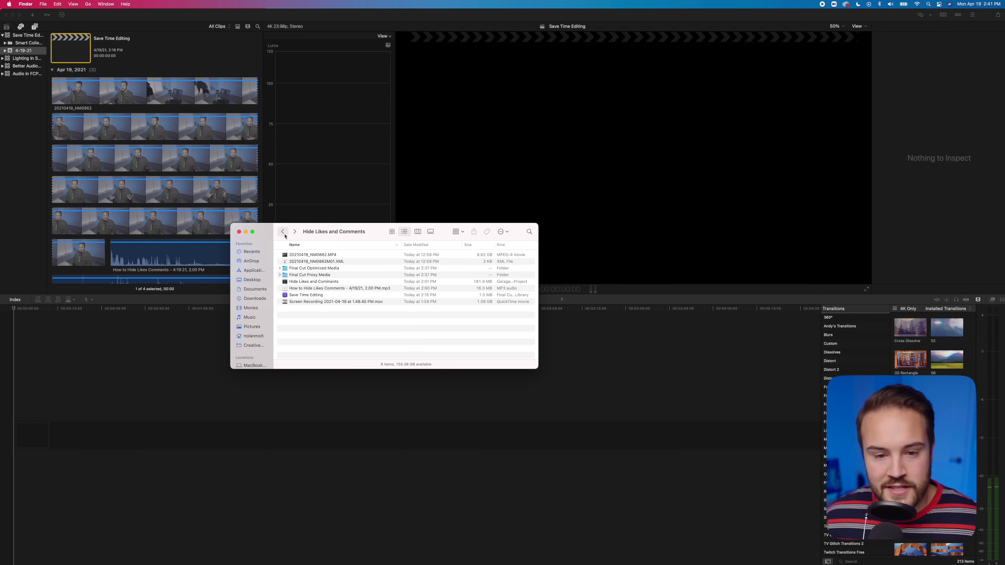
left_click(239, 232)
left_click(104, 91)
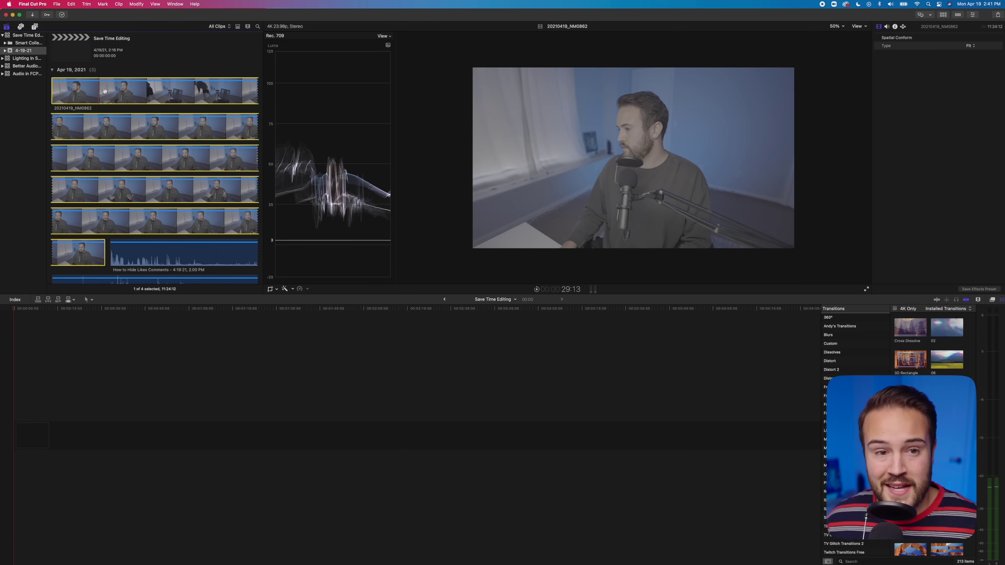
- Place the 20210419_NM0862 clip into the empty timeline and scrub to about 24 seconds
left_click_drag(105, 91, 69, 415)
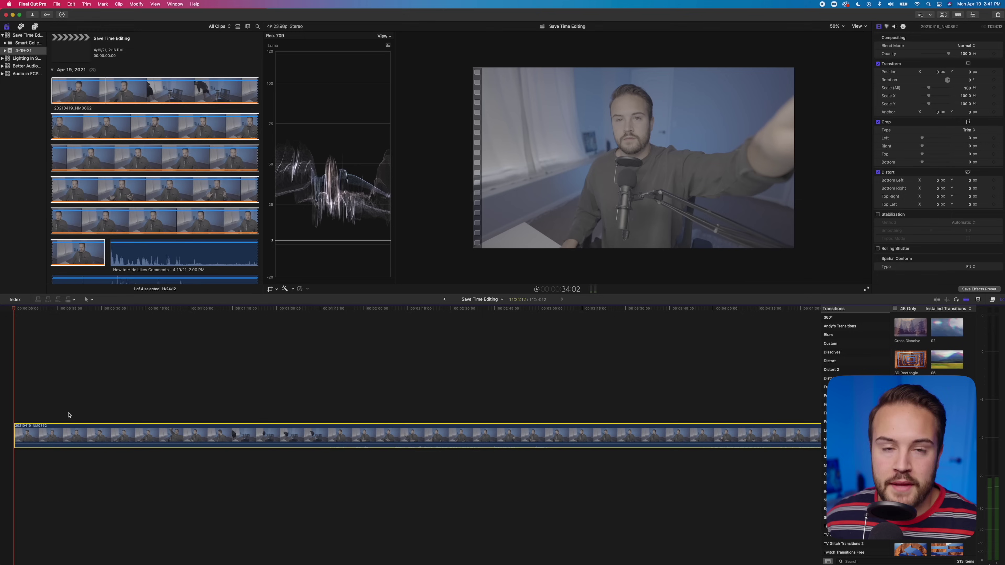
left_click(41, 404)
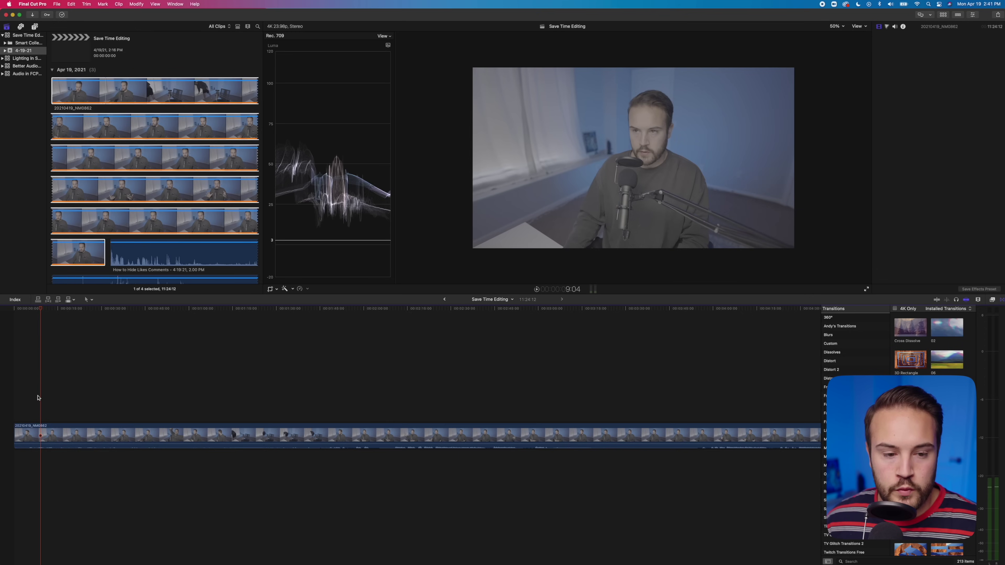
left_click_drag(42, 311, 498, 358)
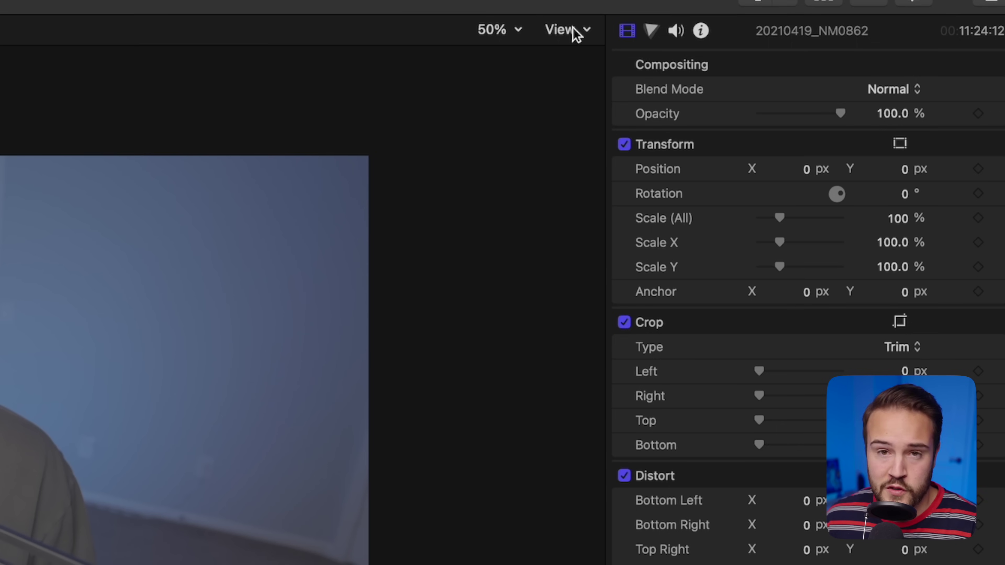
- Set the viewer's Media Playback to Proxy Preferred
left_click(573, 29)
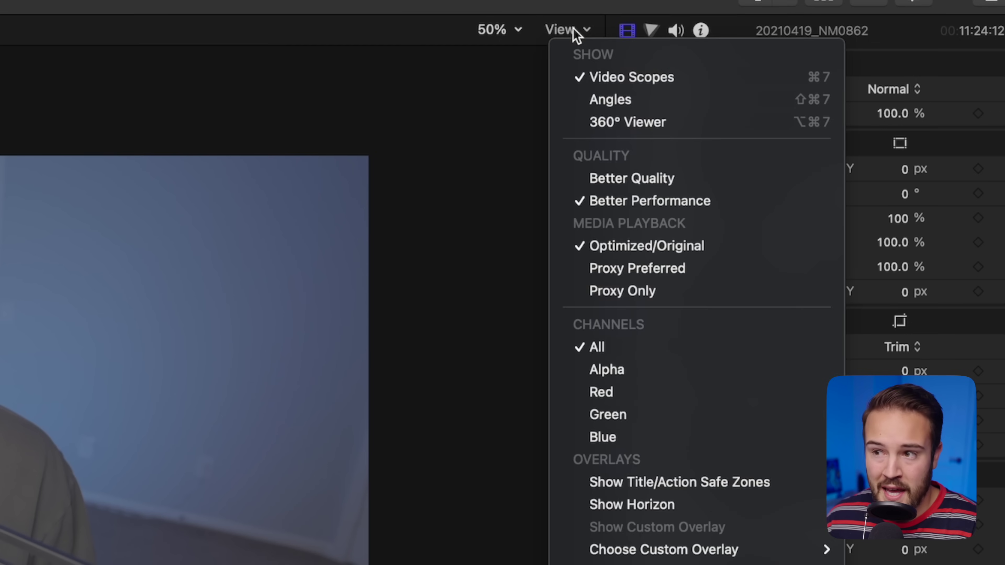
left_click(631, 239)
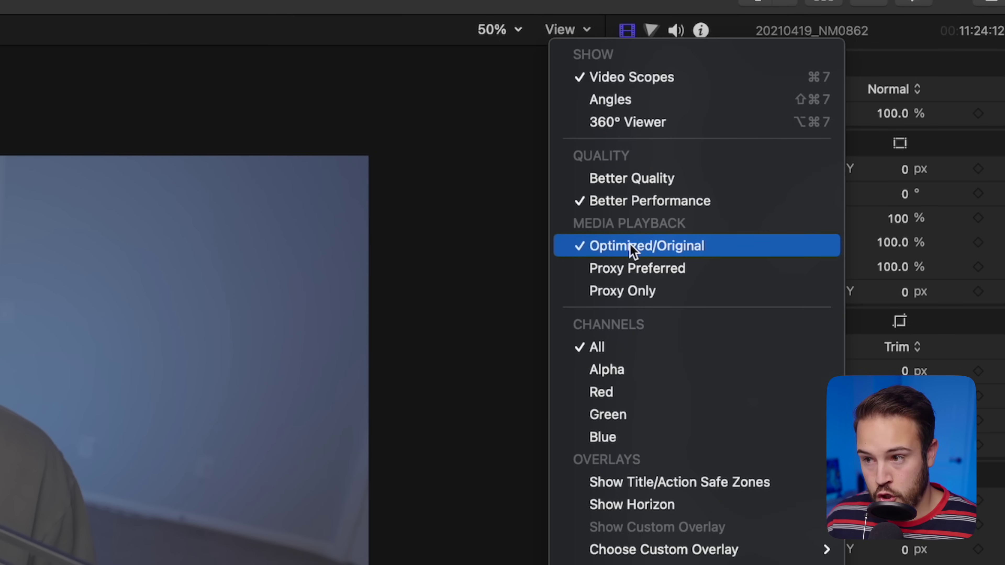
left_click(625, 291)
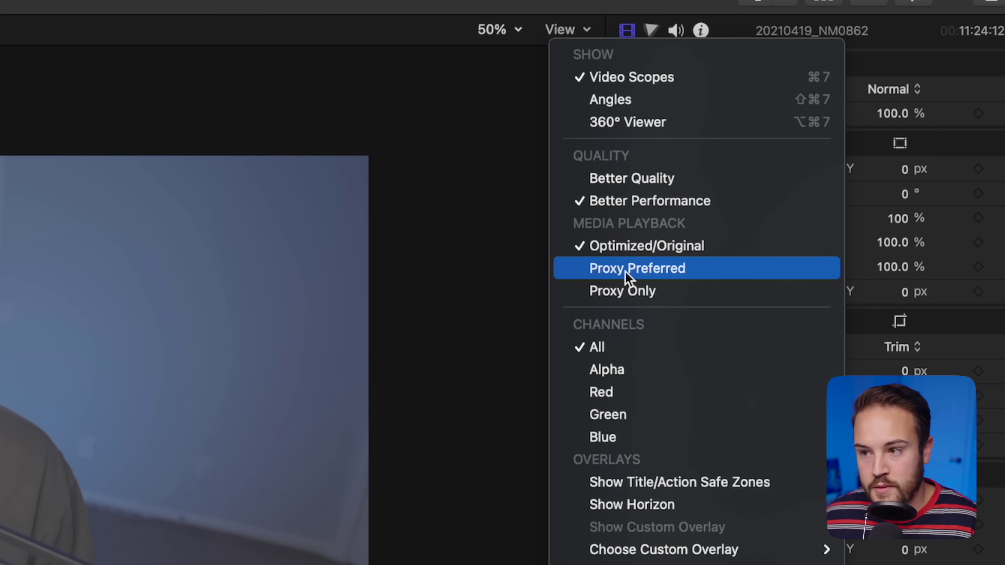
left_click(626, 272)
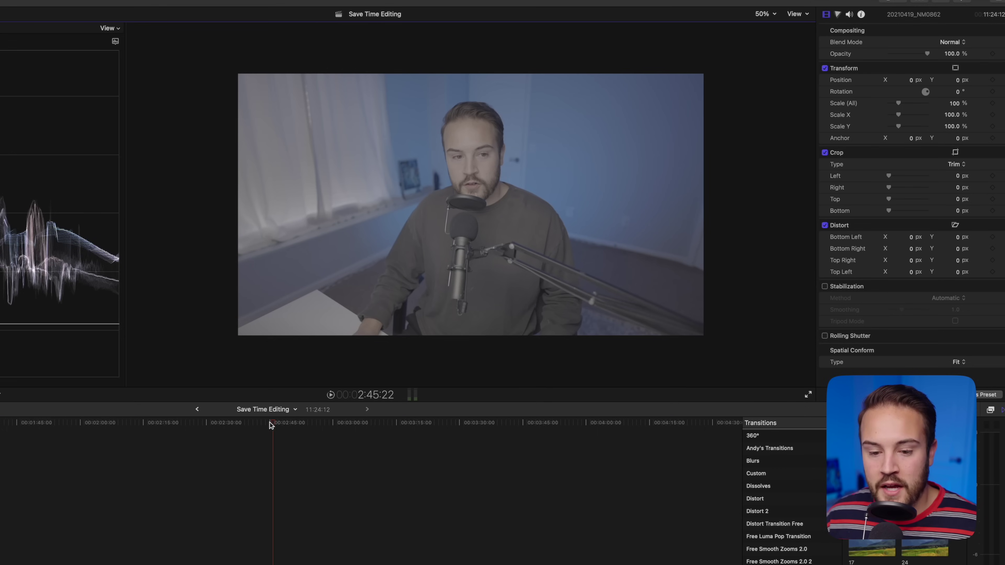
- Scrub the playhead back to about 2:32 and open the viewer's View menu
left_click_drag(271, 423, 216, 427)
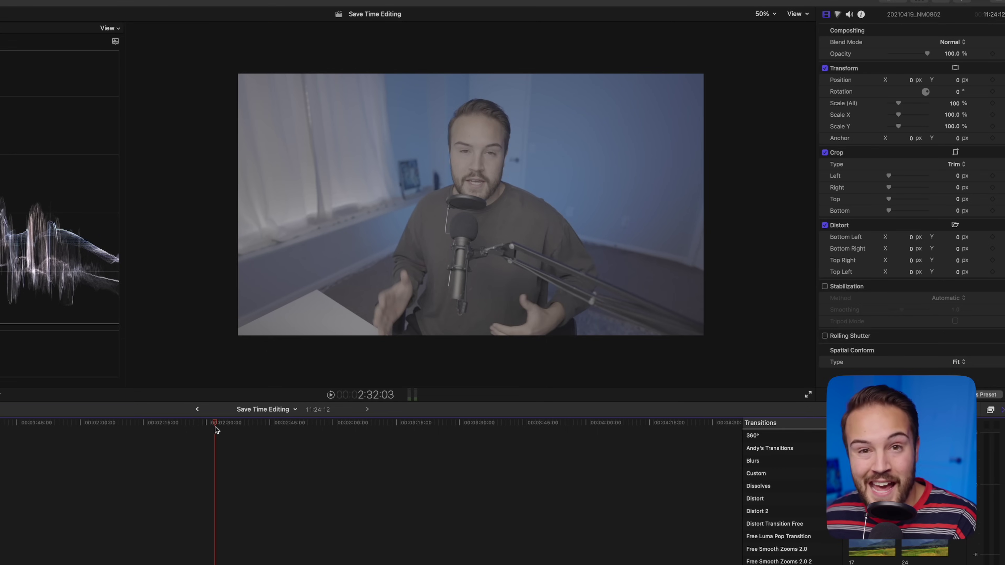
left_click(798, 14)
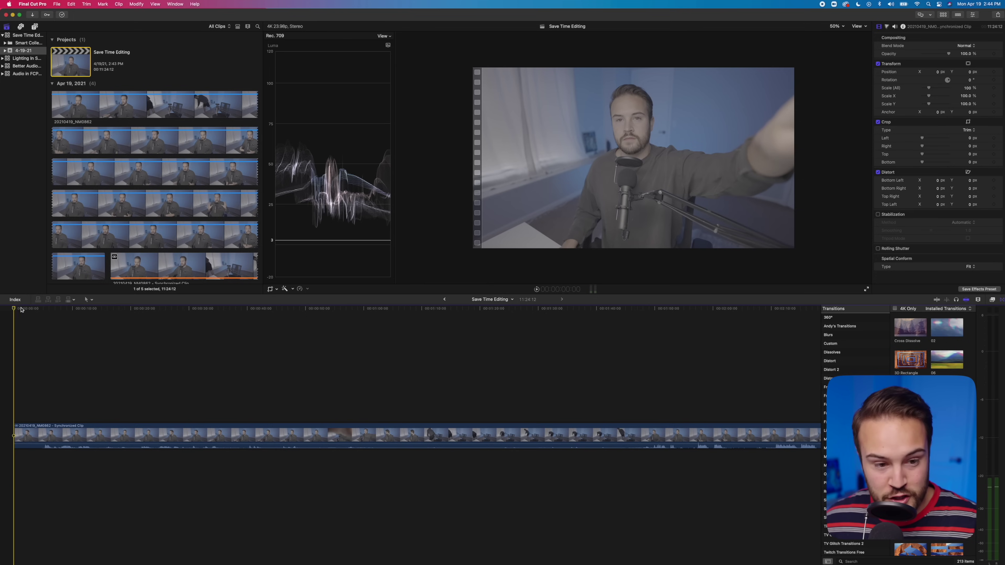
- Blade the synchronized clip at the playhead, delete the opening piece, and scrub further along
key("space")
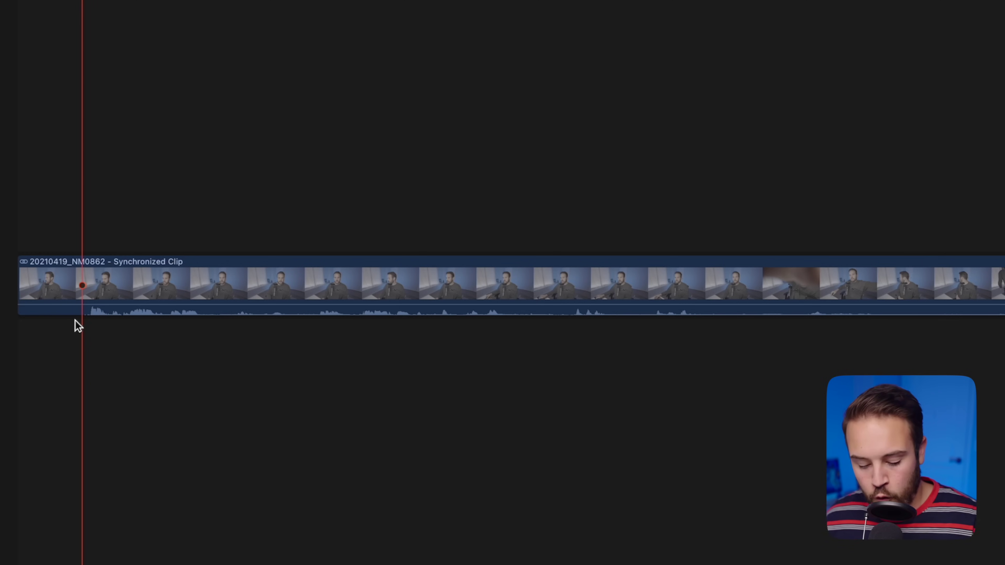
key("super+b")
left_click(52, 292)
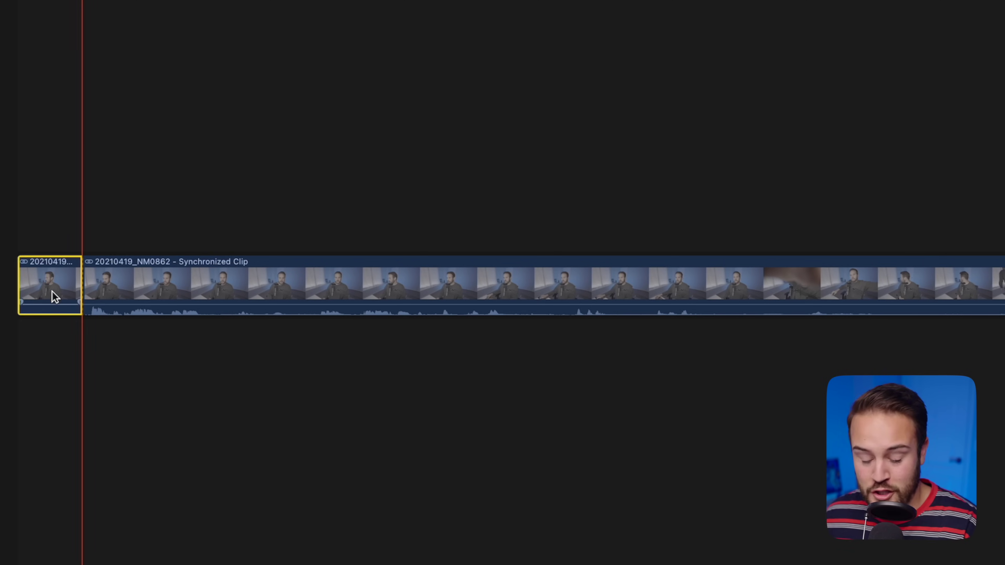
key("Delete")
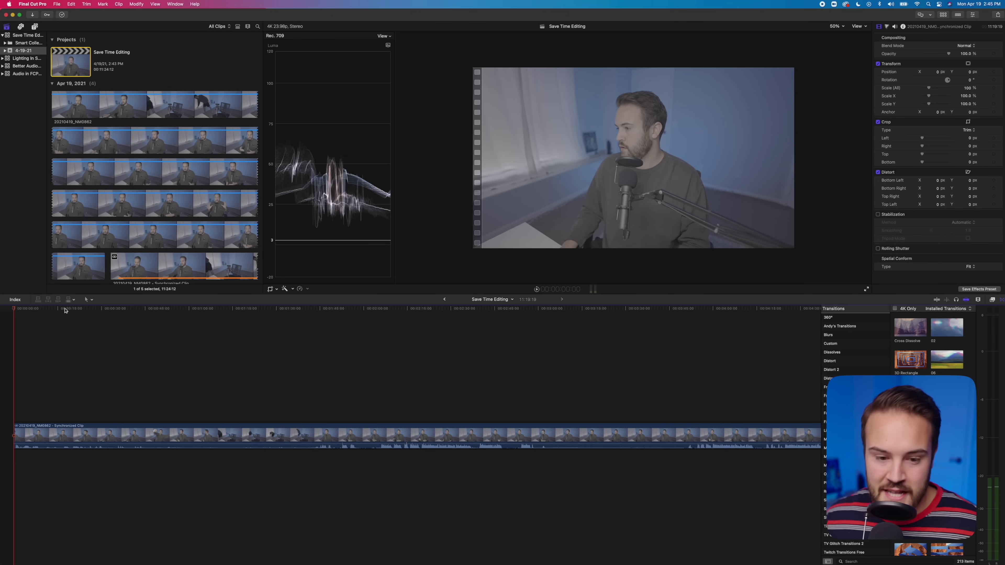
left_click_drag(65, 310, 315, 335)
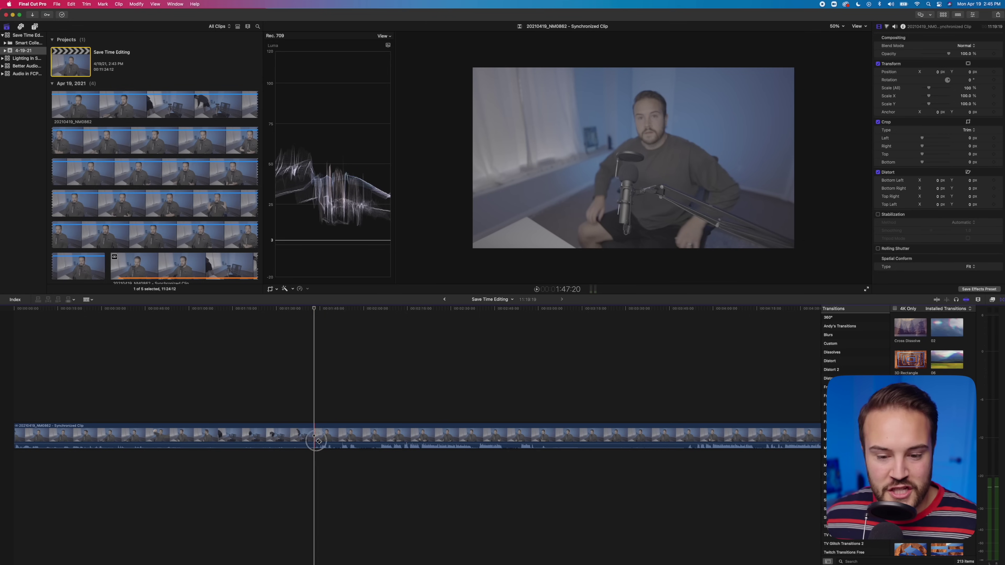
- Trim the clip start to the playhead with Option-[ and zoom in on the timeline
key("alt+bracketleft")
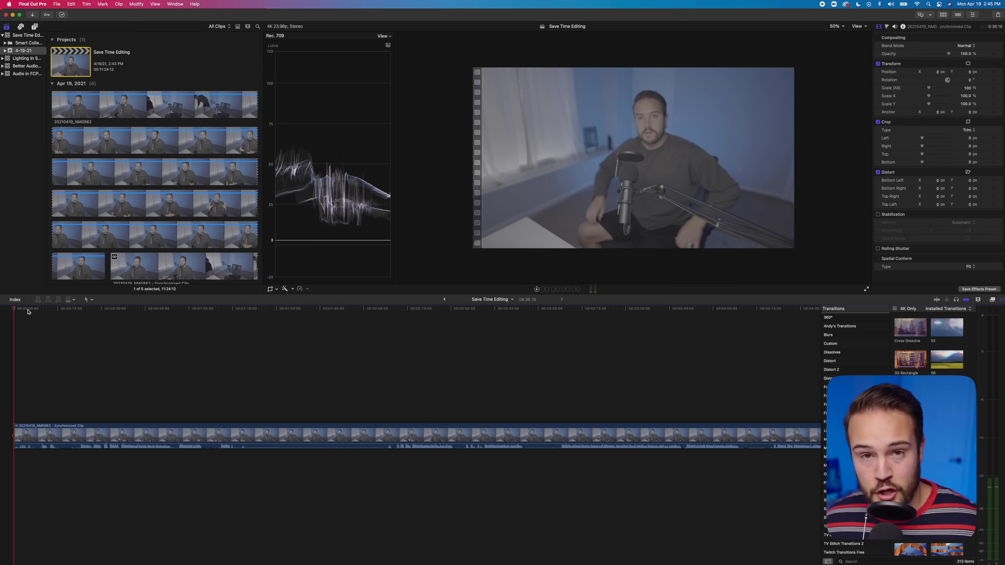
key("super+equal")
left_click(112, 311)
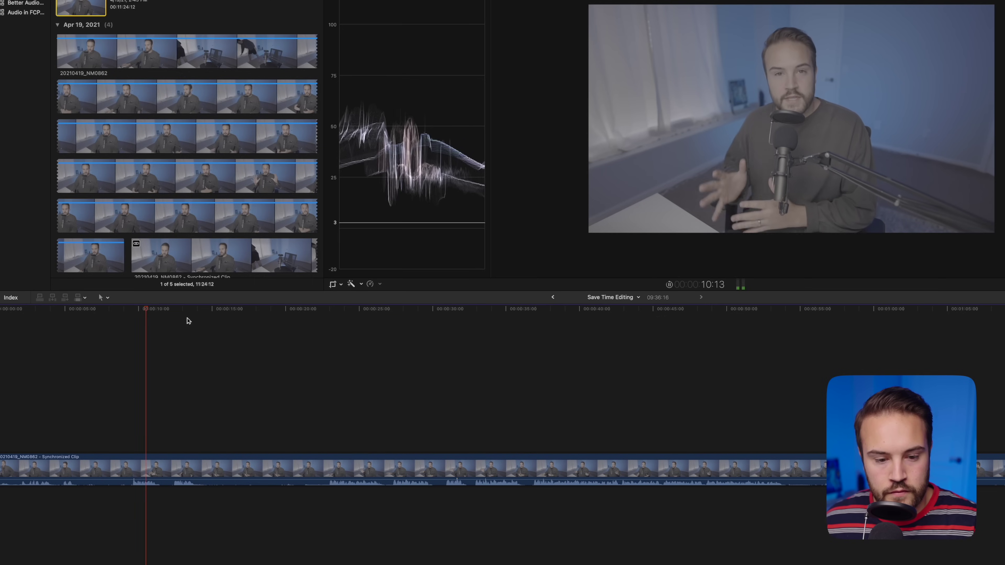
- Review the footage between 13 and 57 seconds to find a cut point near 37 seconds
left_click(159, 312)
key("space")
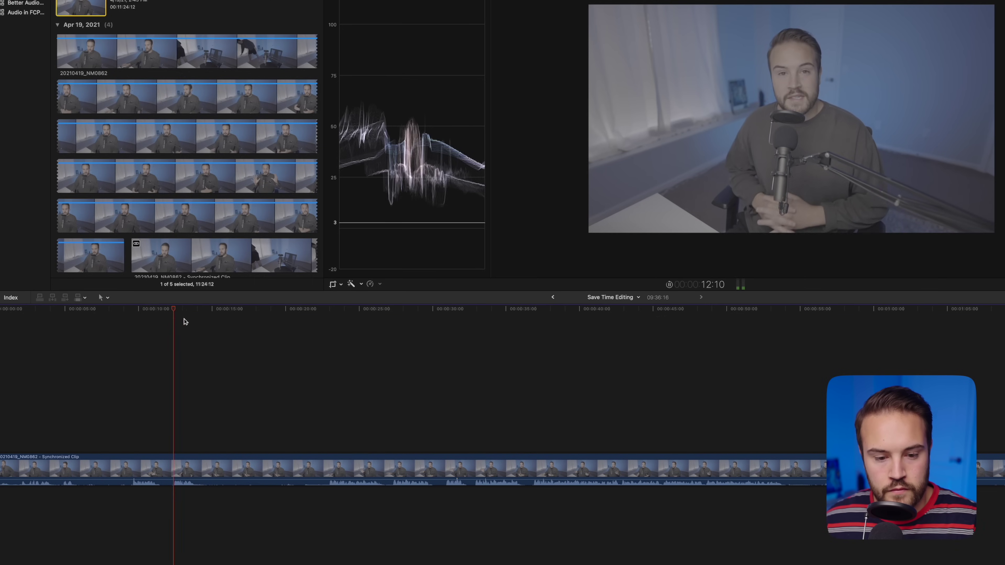
left_click(333, 311)
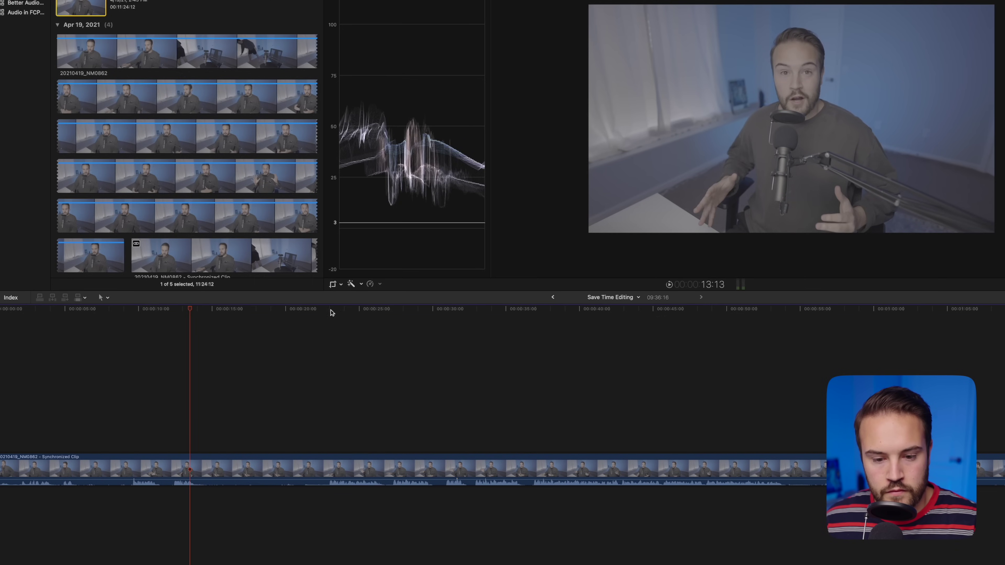
left_click(400, 310)
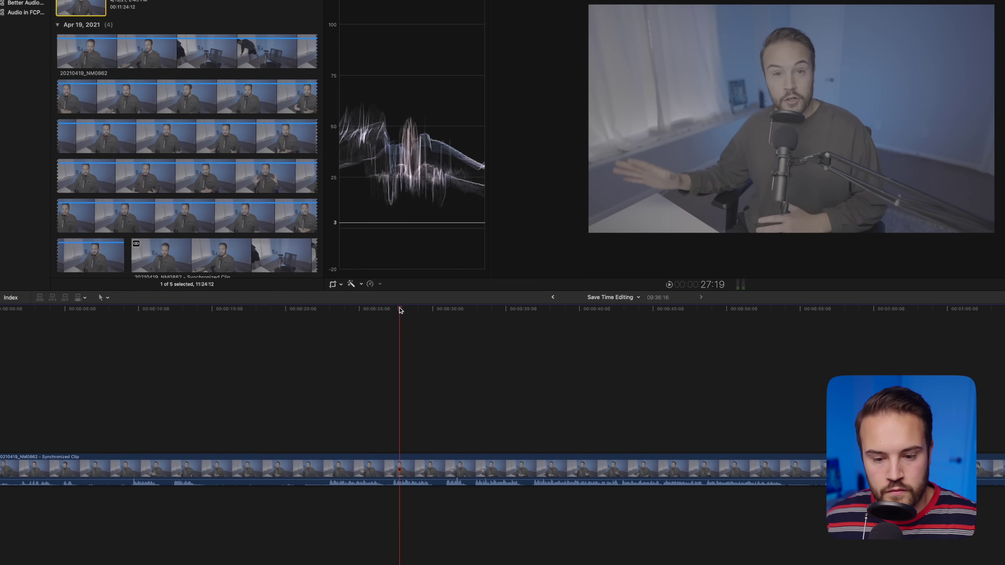
left_click(448, 310)
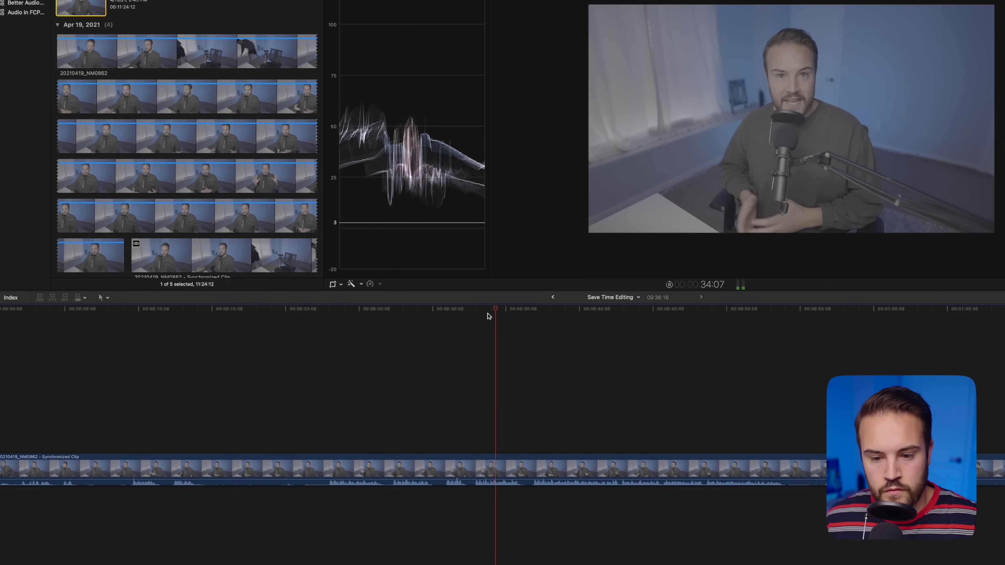
left_click(538, 311)
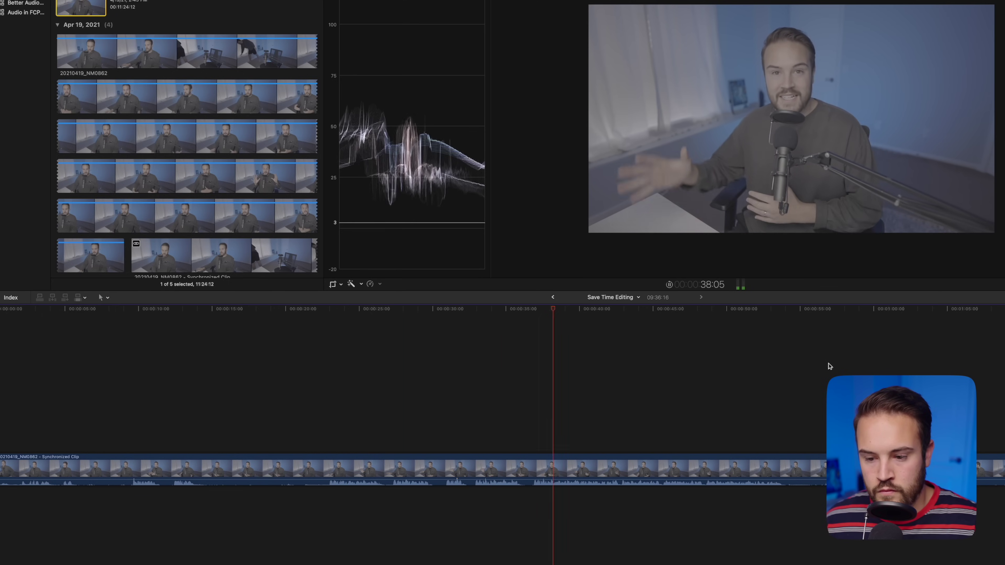
left_click(831, 311)
scroll(824, 315, "right", 3)
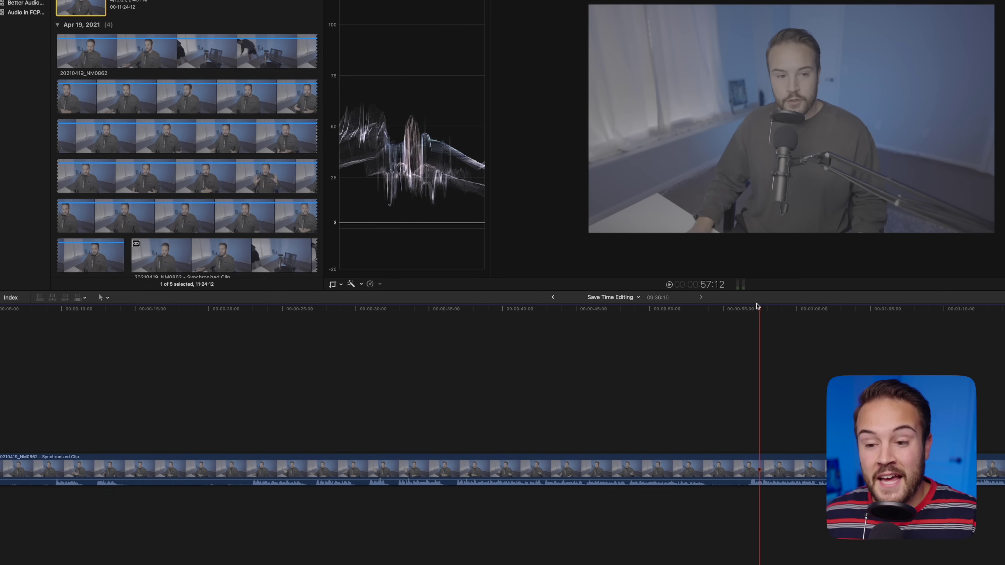
left_click_drag(523, 352, 457, 353)
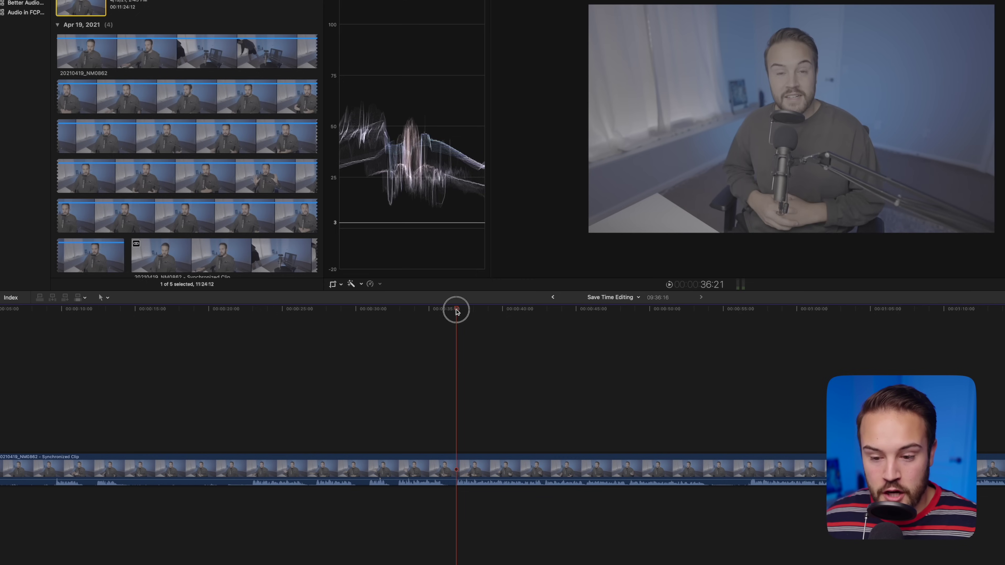
left_click_drag(456, 310, 457, 381)
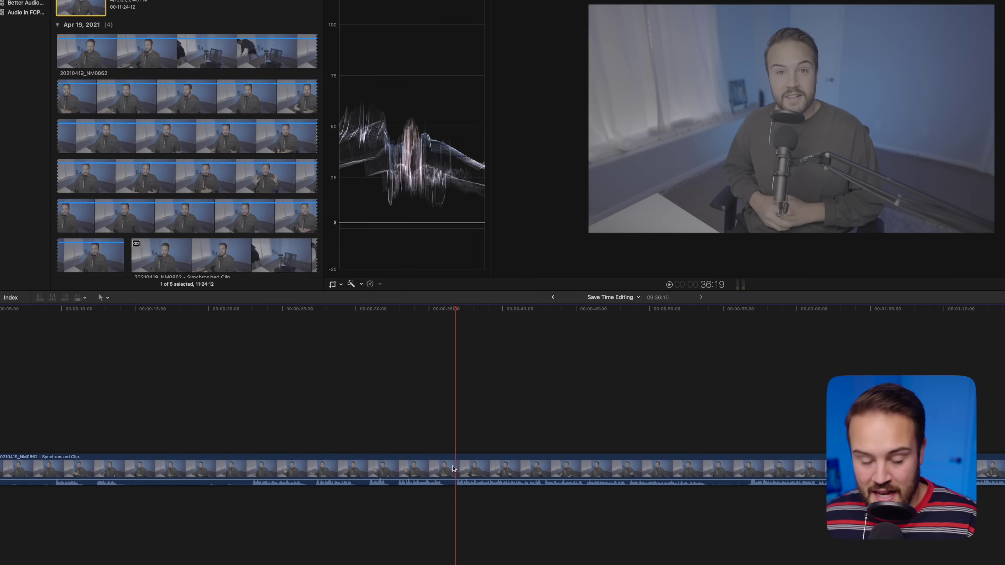
- Blade the clip at about 37 seconds, delete the earlier piece, and return to the start
key("b")
left_click(456, 469)
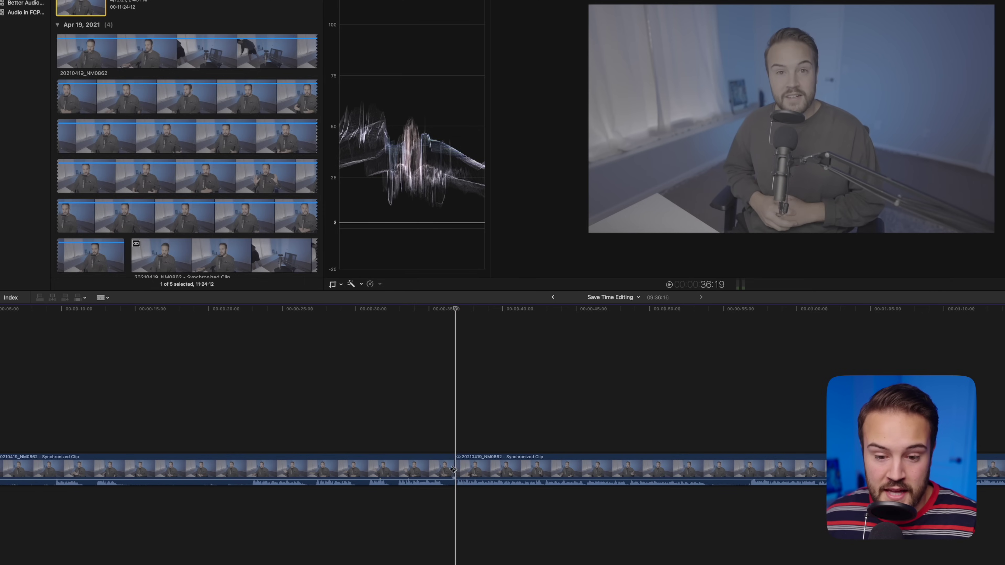
key("a")
left_click(401, 471)
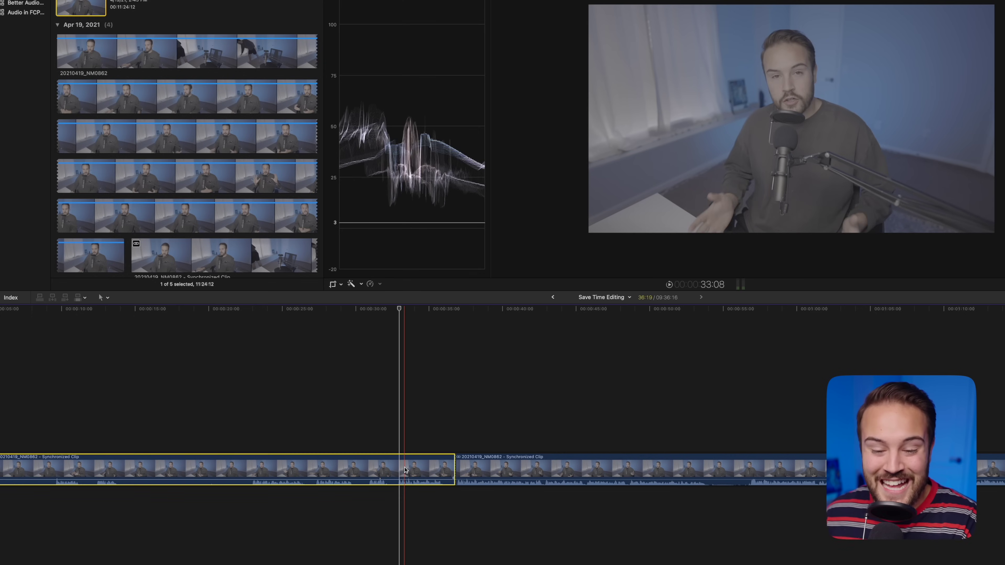
key("Delete")
key("Home")
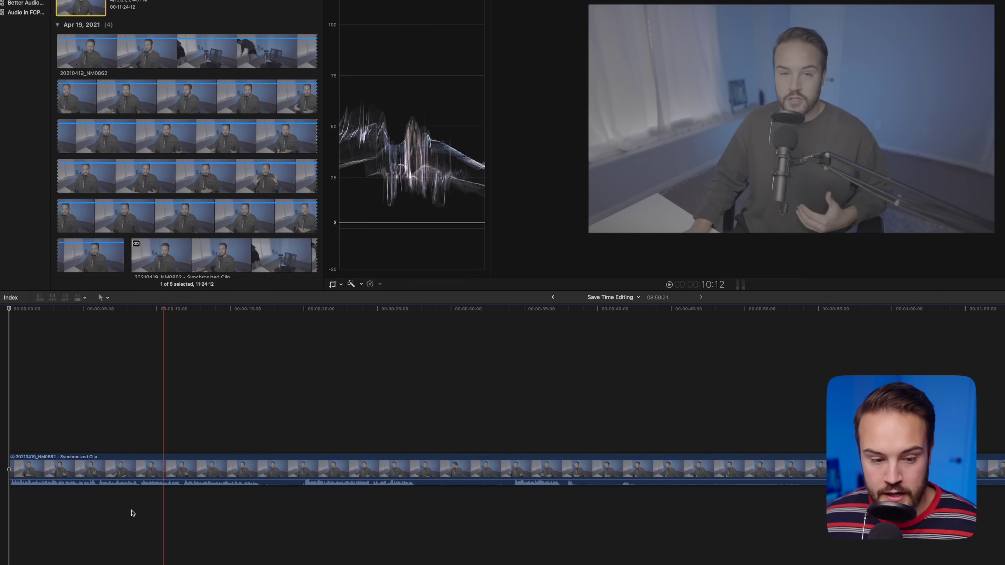
- Play from the start, park the playhead at 17 seconds, and blade the clip there
key("space")
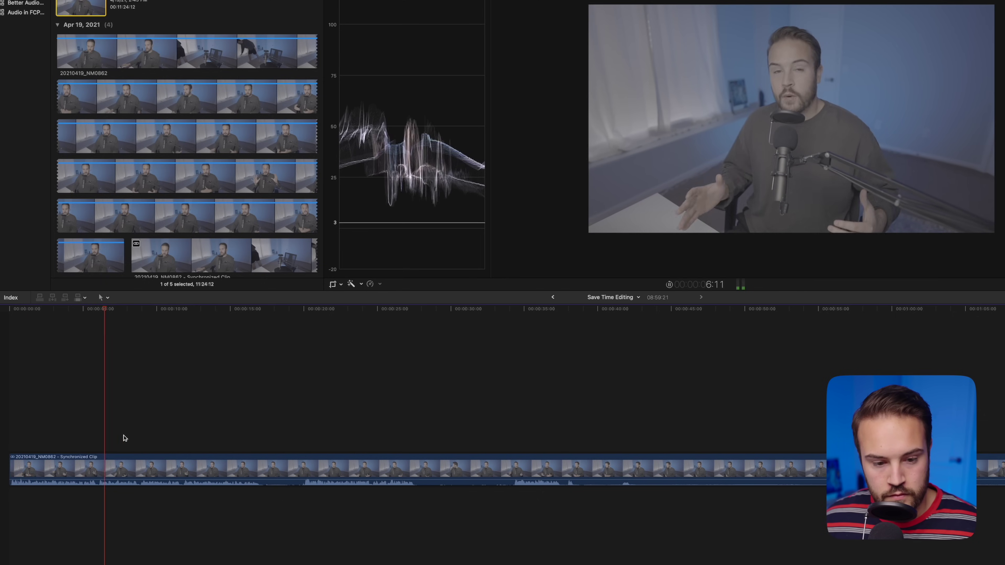
left_click(138, 433)
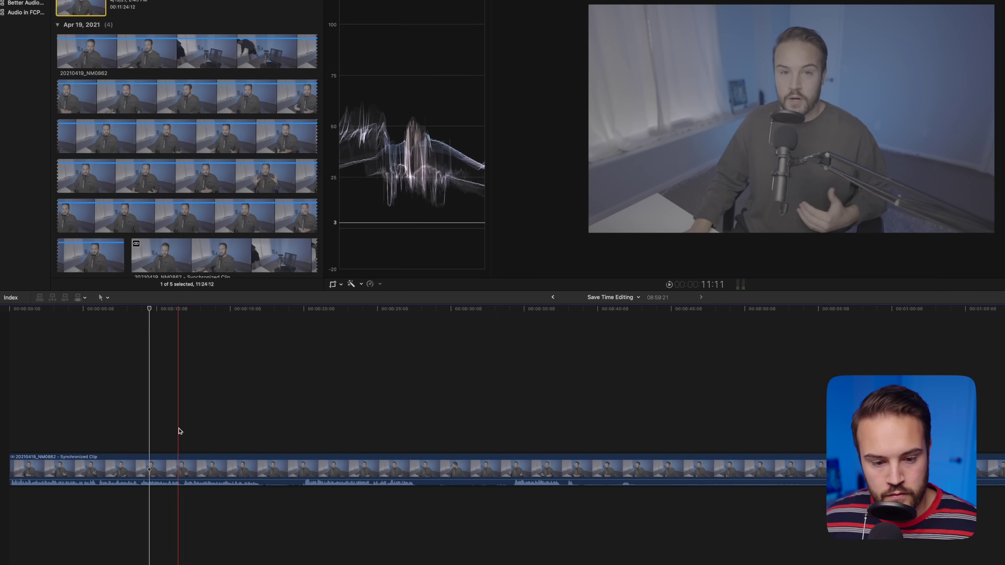
left_click(251, 430)
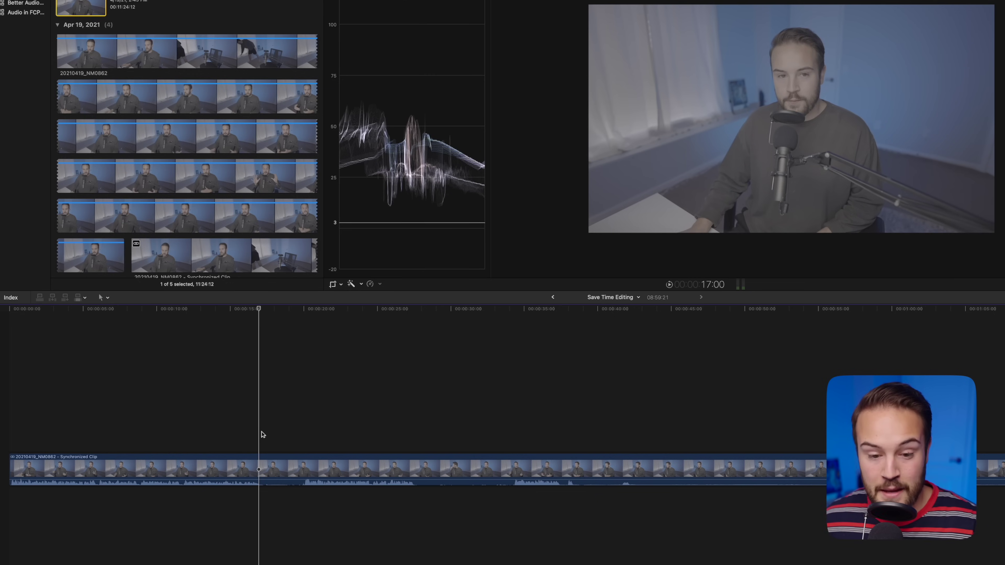
key("b")
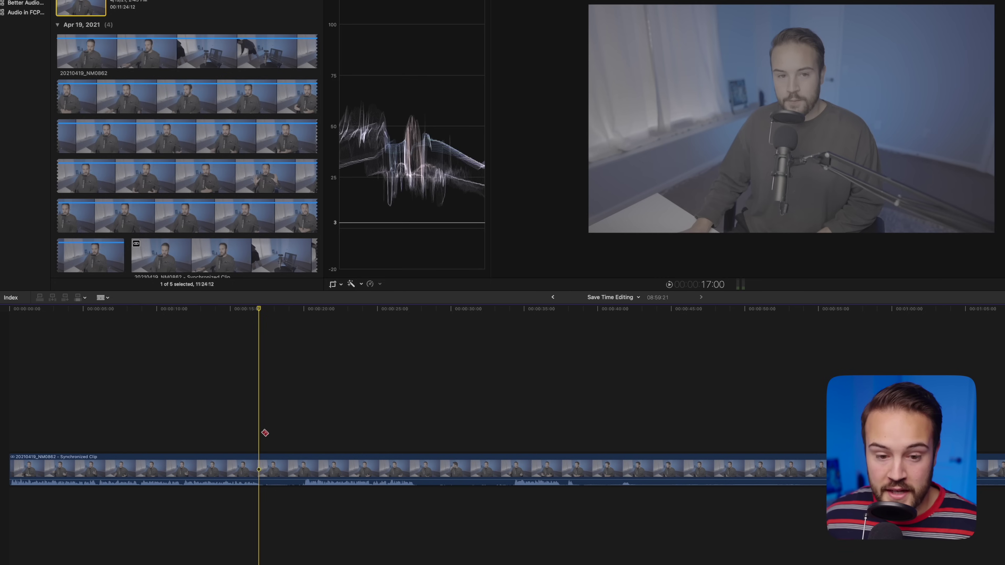
left_click(261, 473)
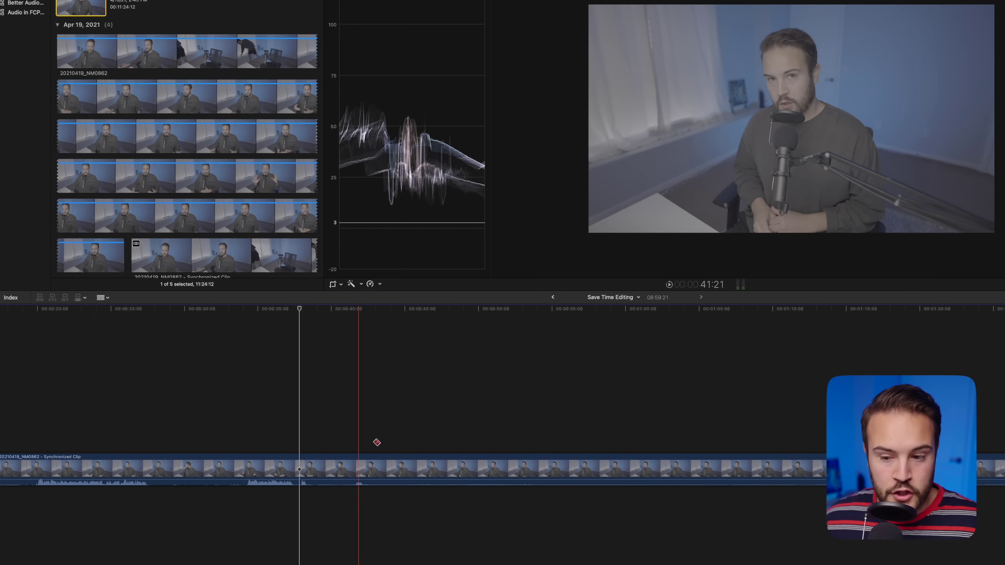
- Play through the take to find a cut point around 1:40
scroll(375, 442, "right", 3)
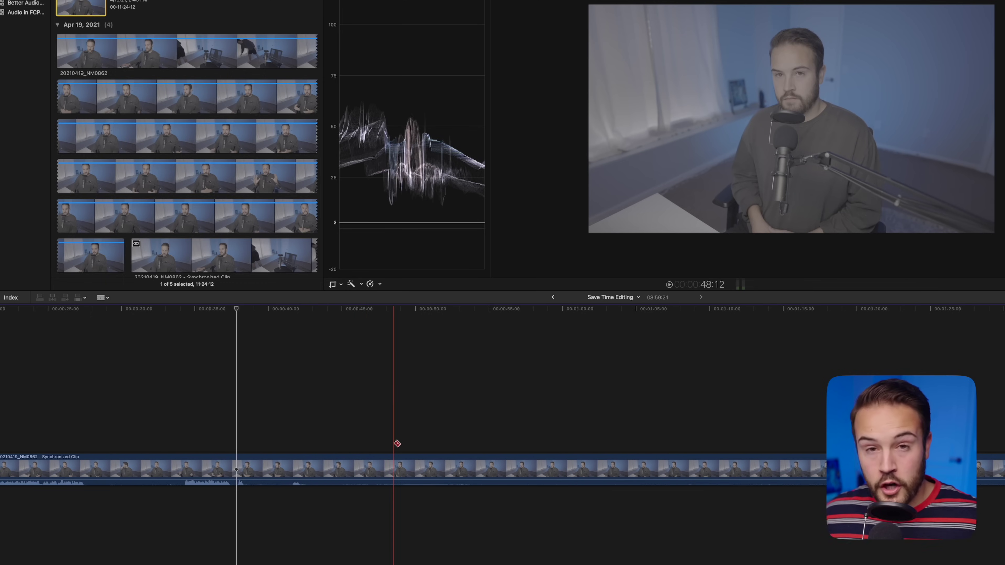
scroll(396, 436, "right", 3)
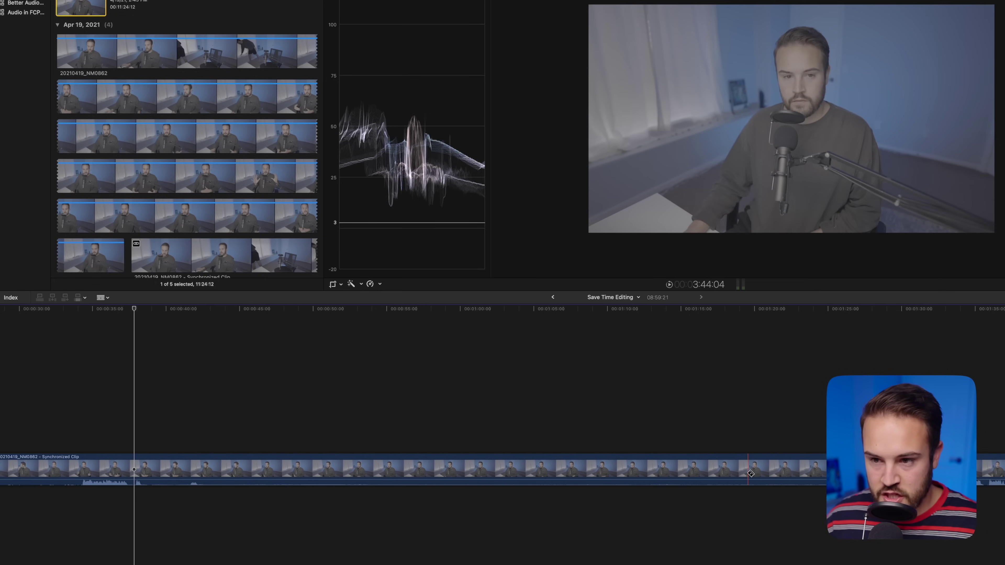
scroll(633, 467, "right", 8)
scroll(633, 467, "right", 1)
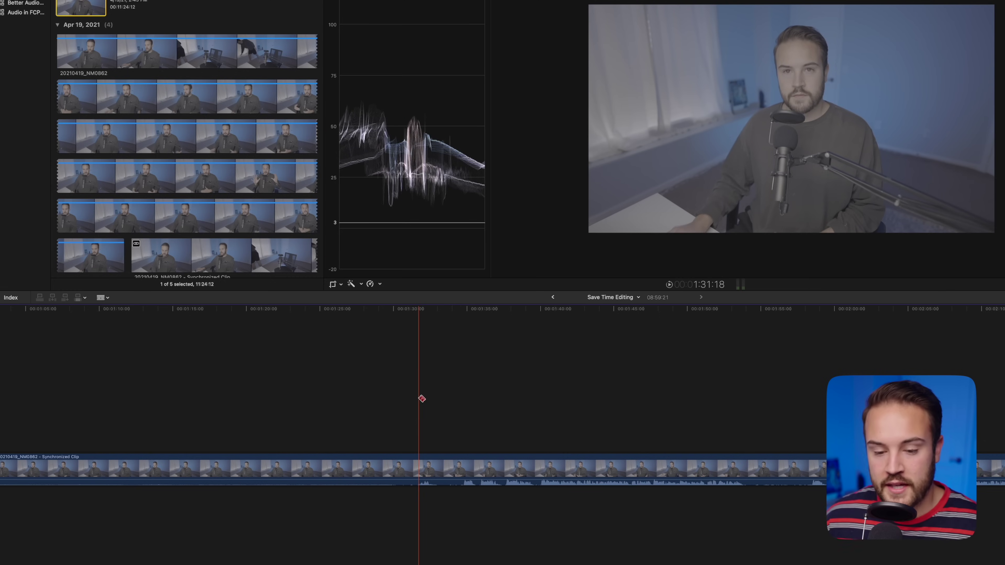
key("space")
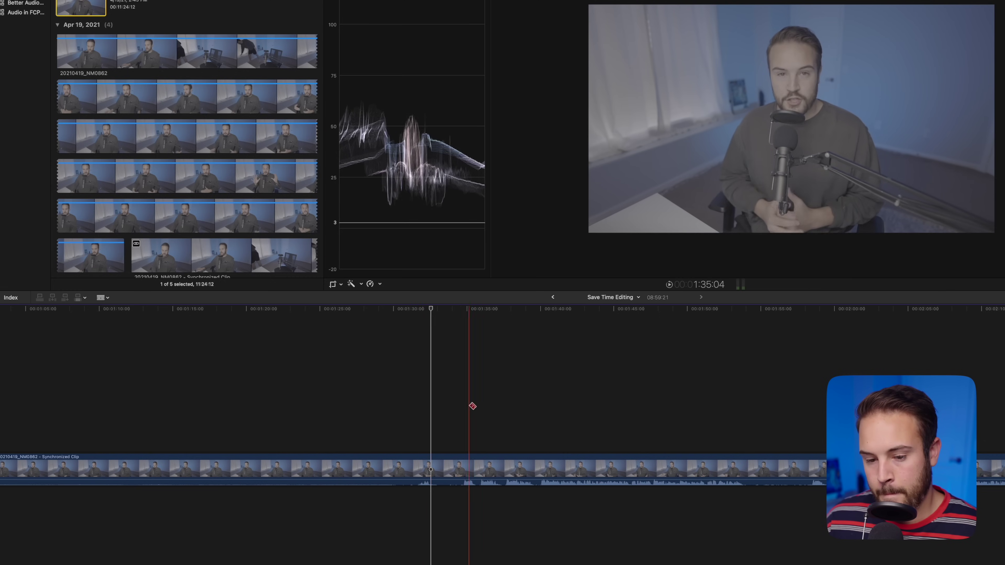
left_click(477, 412)
key("space")
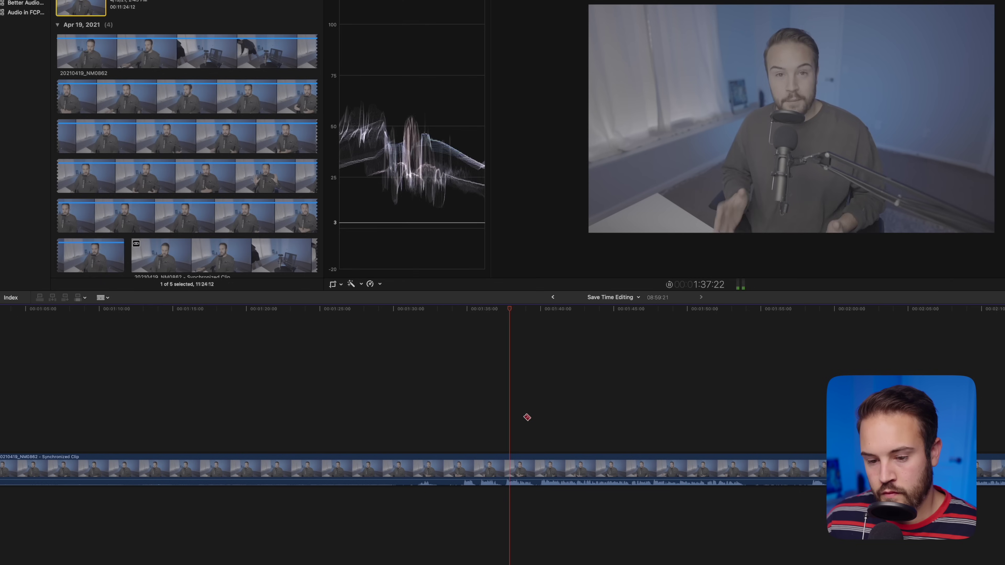
key("space")
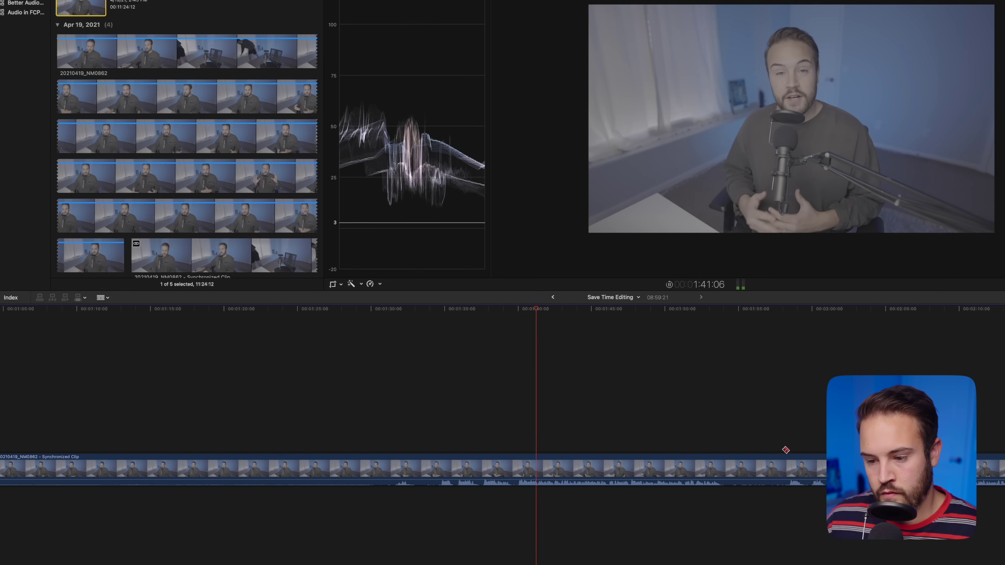
left_click(867, 337)
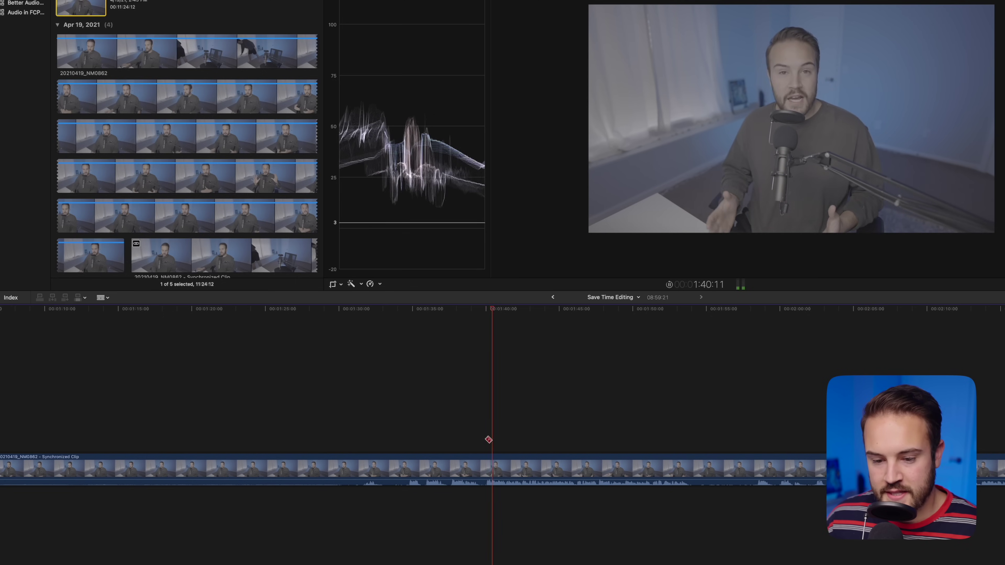
left_click(491, 438)
- Blade the clip at about 1:40 and delete the opening segment, closing the gap
left_click(487, 469)
key("a")
left_click(450, 470)
scroll(453, 463, "left", 5)
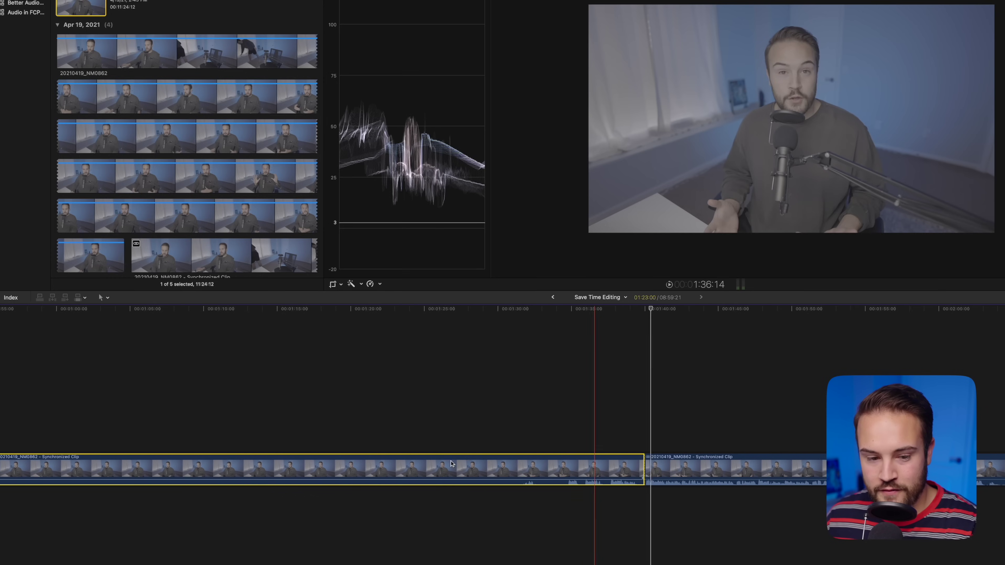
key("Delete")
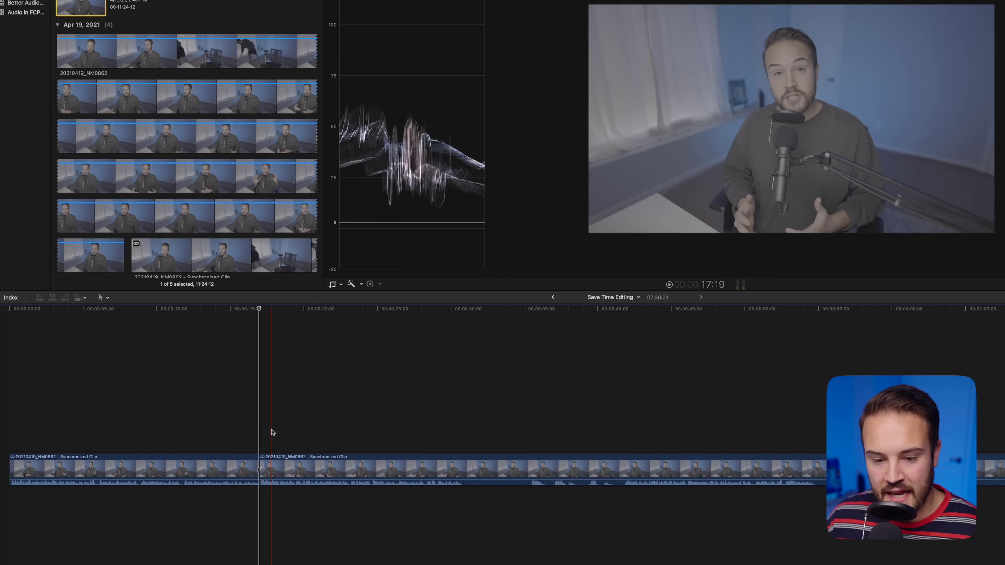
key("space")
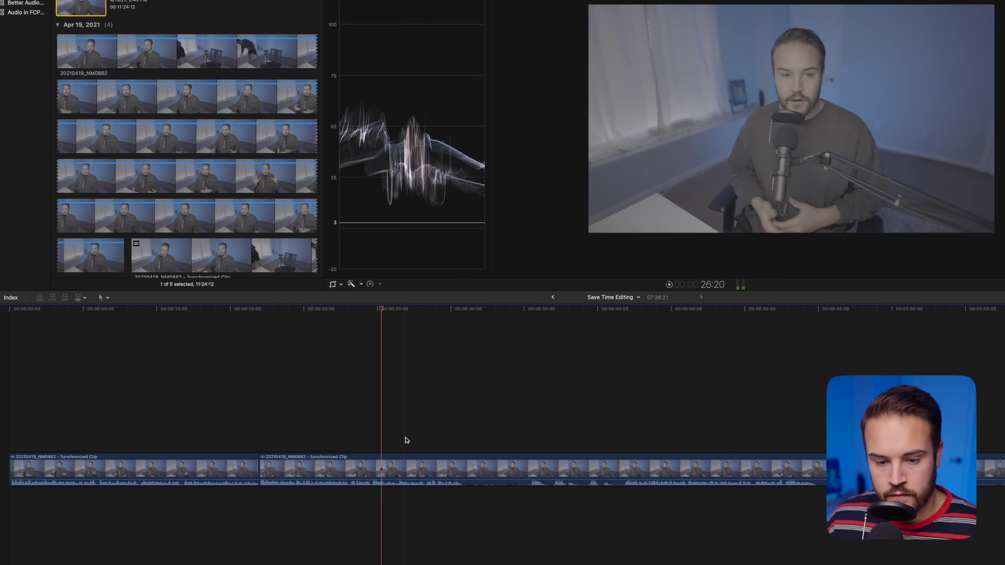
left_click(419, 438)
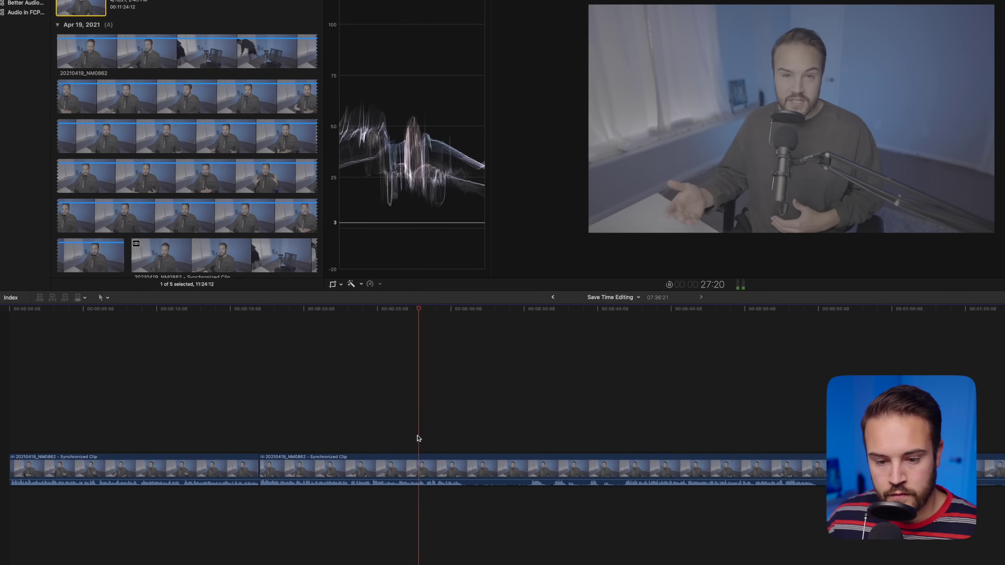
left_click(531, 443)
left_click(557, 435)
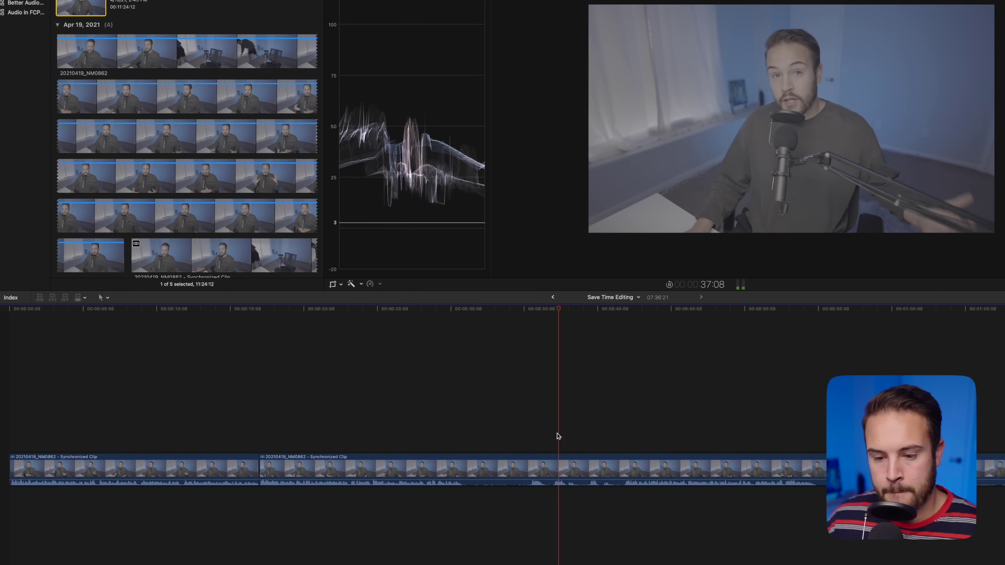
left_click(596, 439)
left_click(627, 440)
scroll(638, 448, "right", 5)
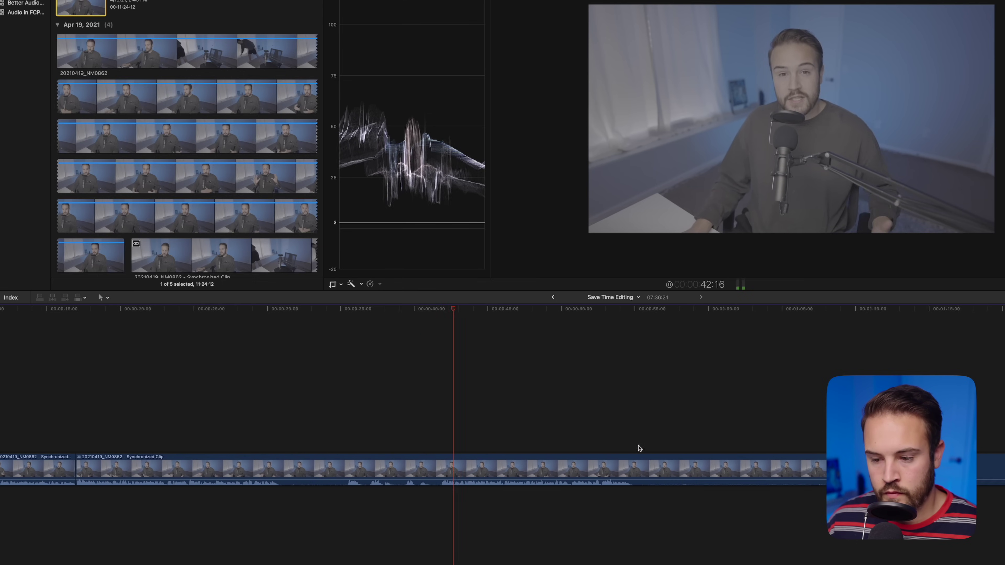
left_click(816, 441)
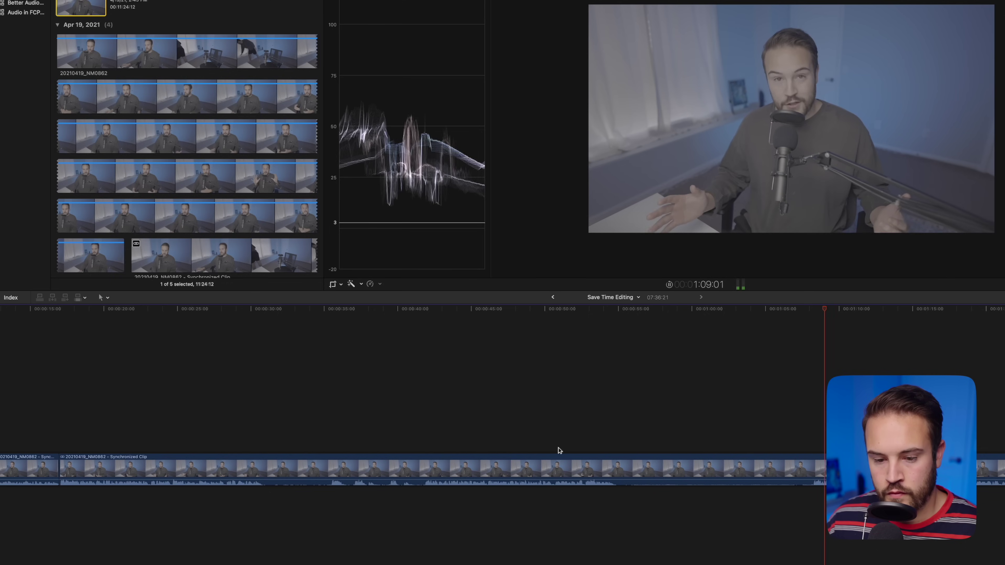
left_click(833, 450)
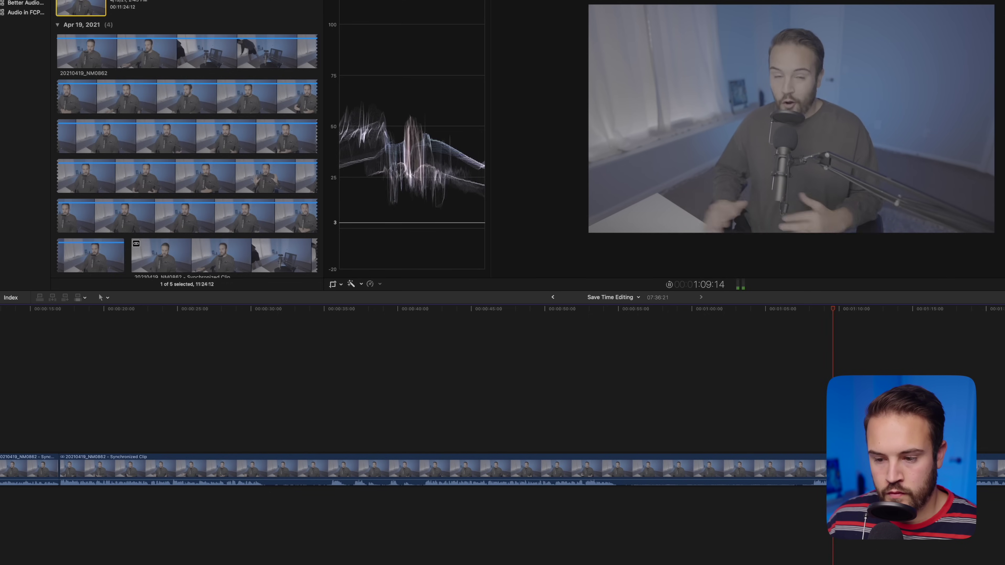
left_click(429, 444)
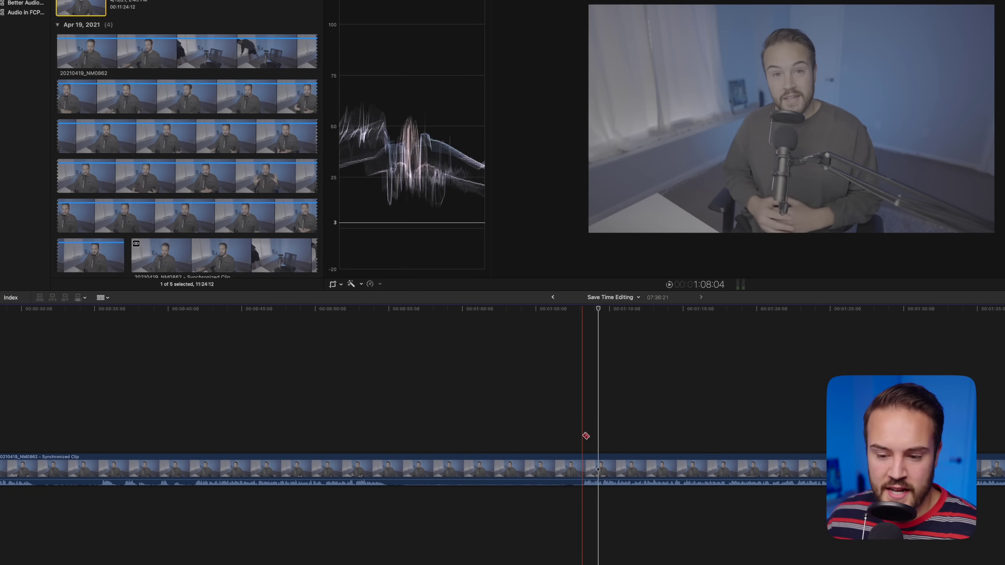
scroll(586, 436, "right", 8)
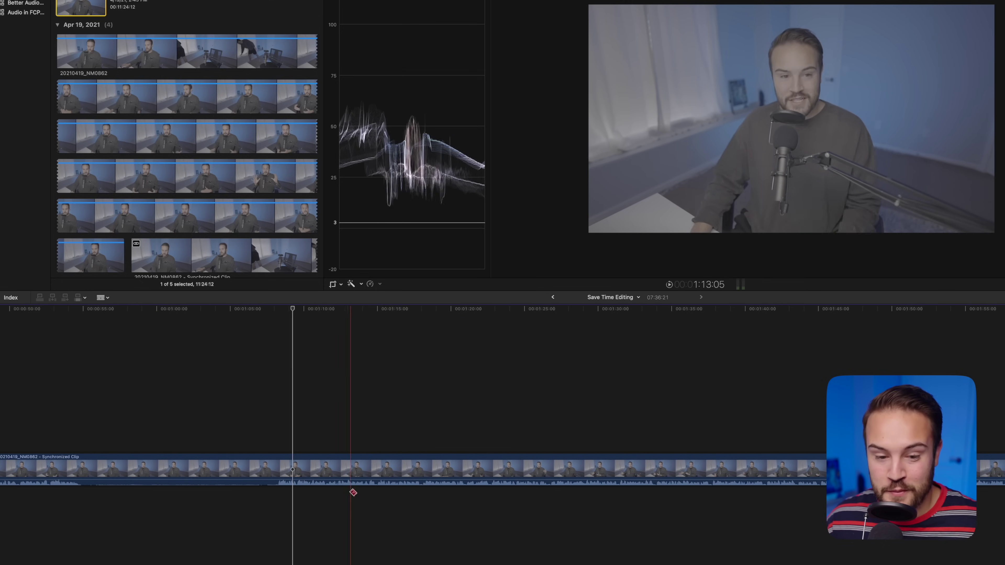
left_click(281, 471)
- Delete the unwanted stretch to shorten the project to 06:45:15, then scroll further along
key("a")
left_click(273, 472)
key("Delete")
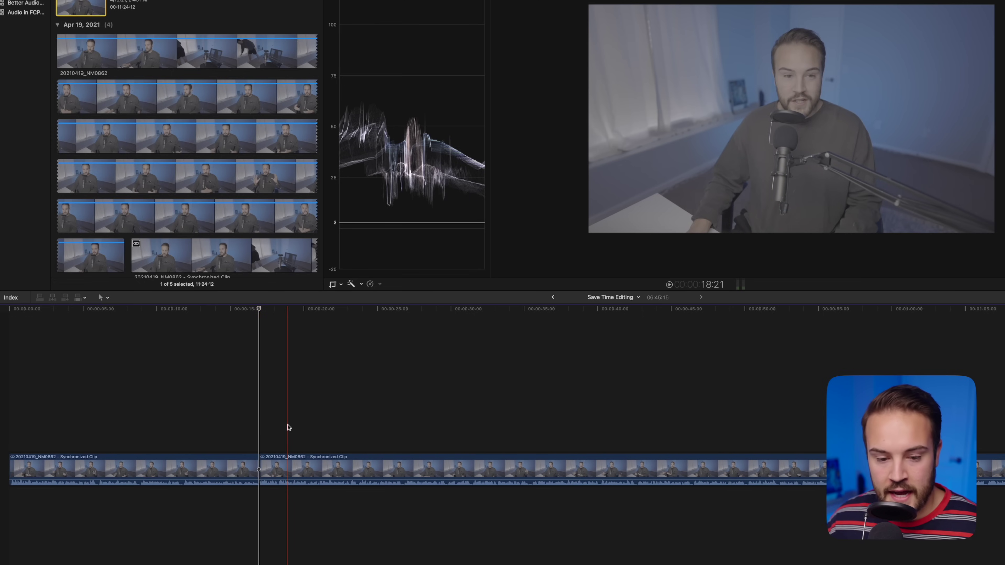
key("p")
scroll(594, 419, "right", 1)
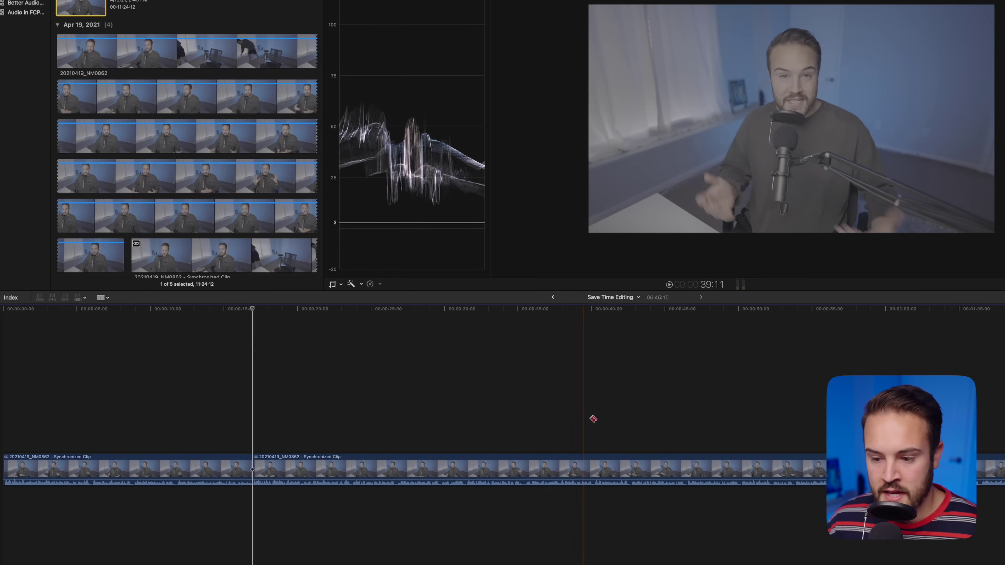
scroll(594, 419, "right", 3)
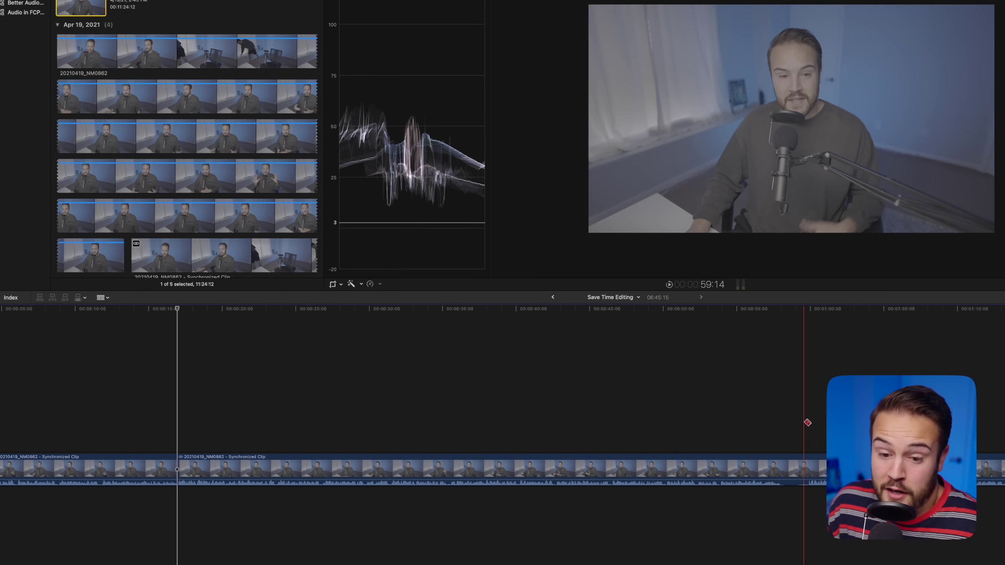
scroll(799, 421, "right", 4)
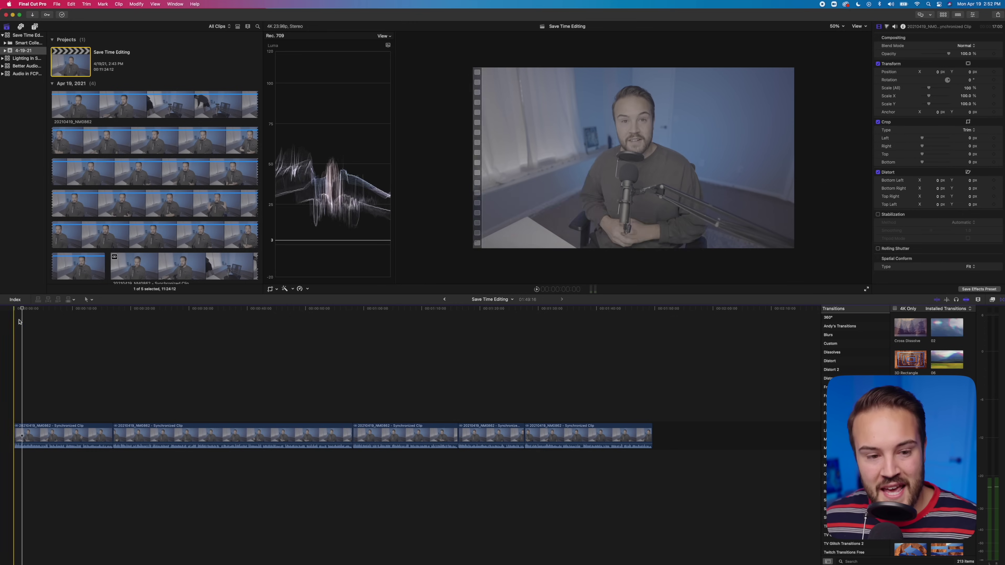
- Play the rough cut from the start
key("space")
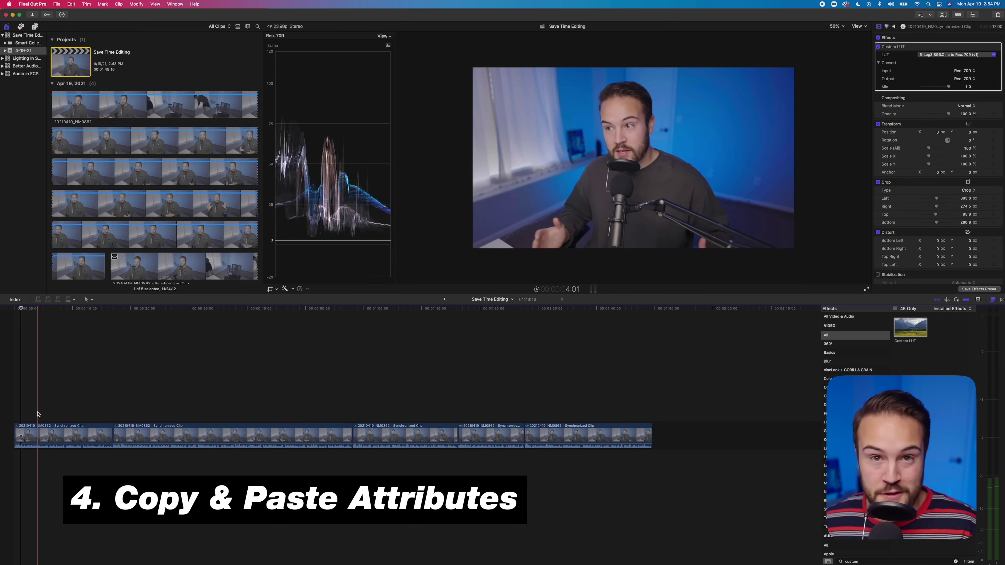
- From the timeline start, select the graded first clip to copy, then select and play the second clip
key("Home")
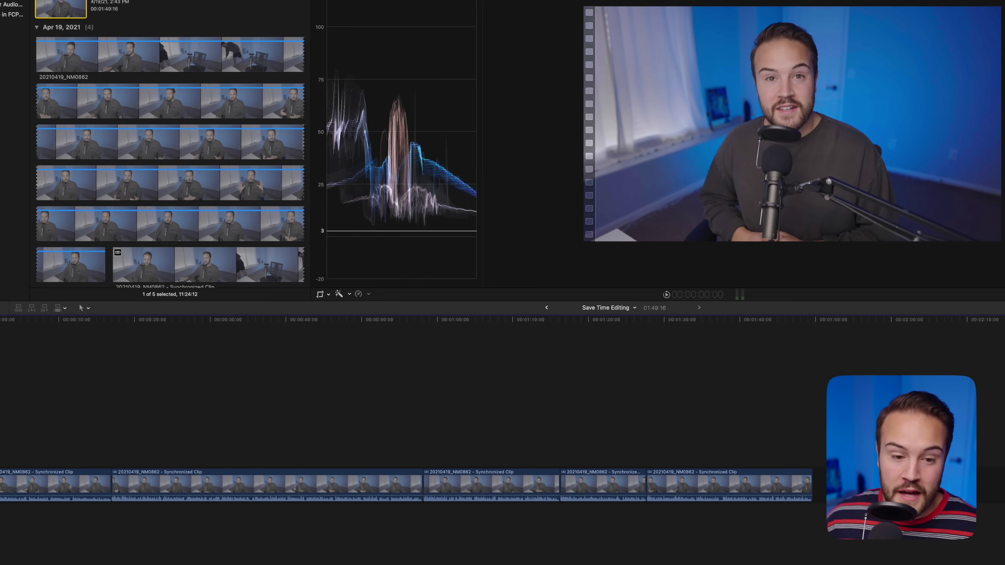
left_click(2, 478)
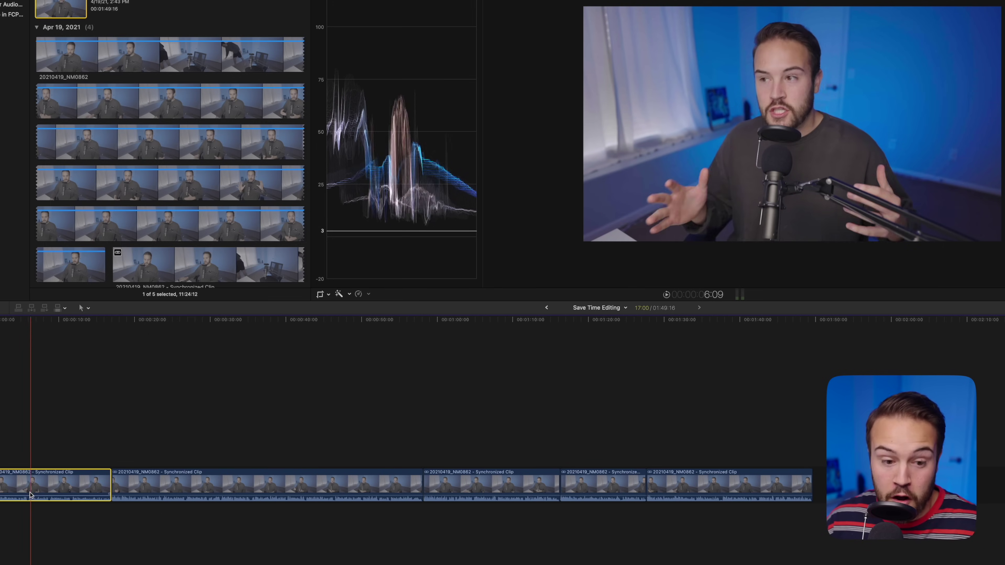
left_click(140, 482)
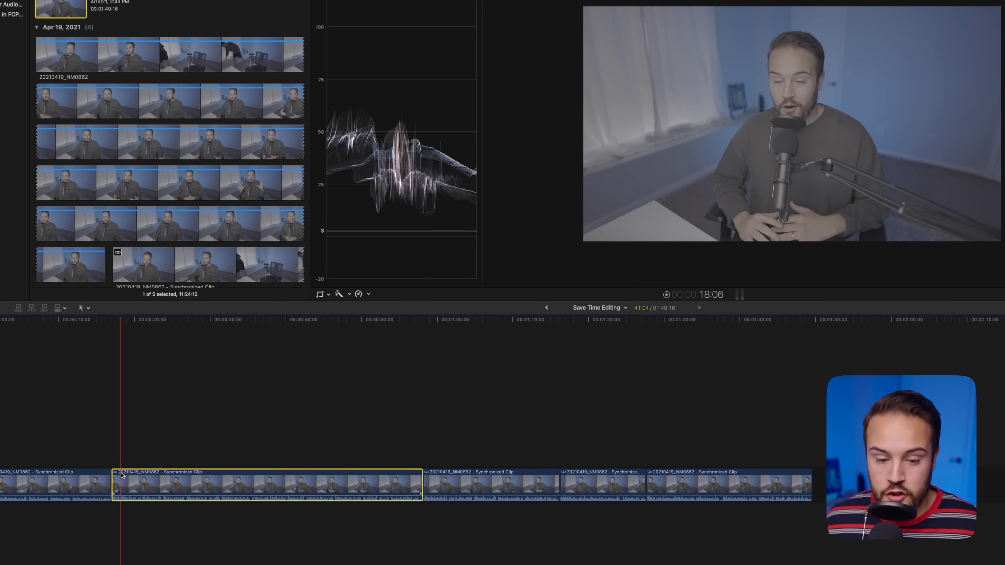
key("l")
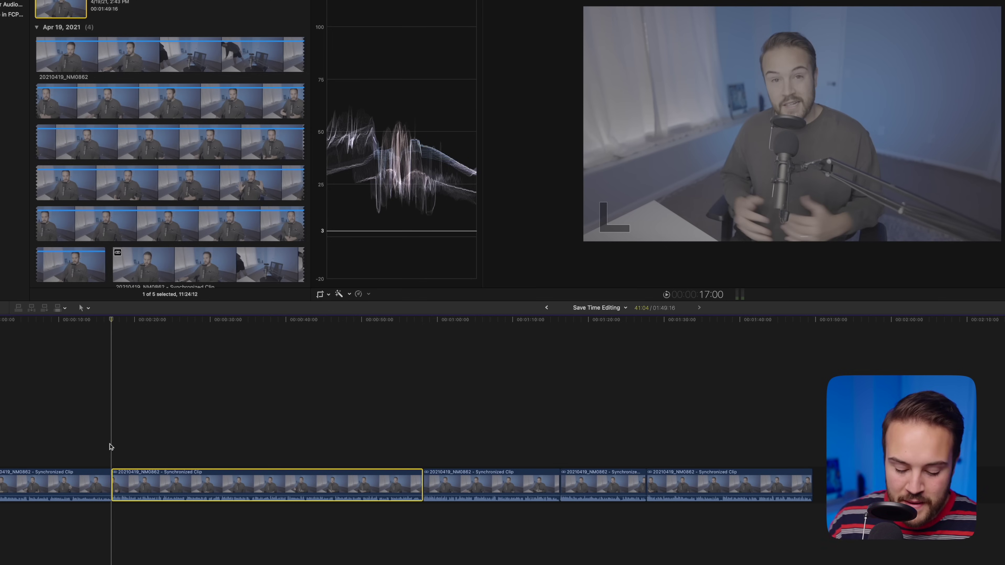
- Paste the first clip's attributes onto the second clip, leaving out Crop and Volume
key("super+shift+v")
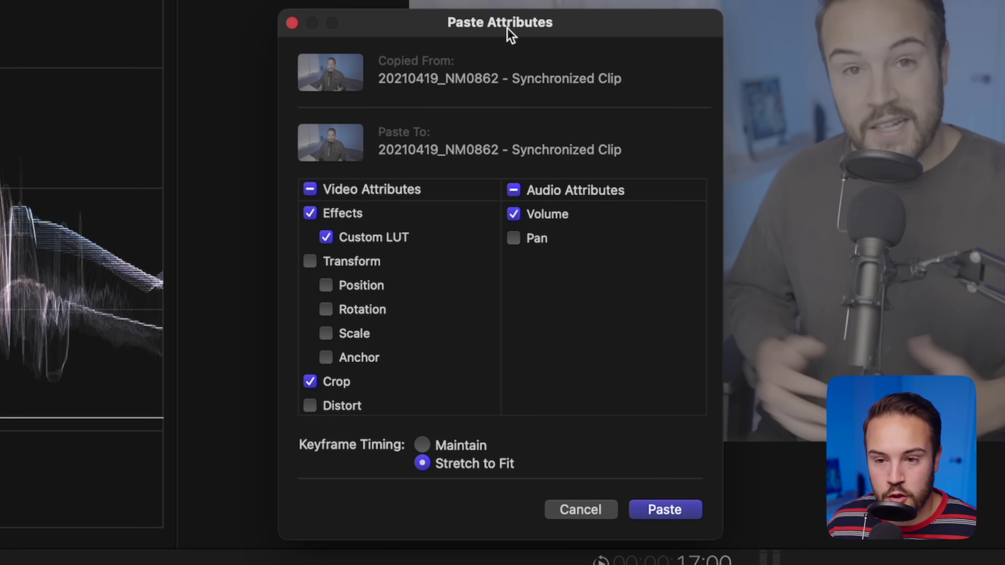
left_click(311, 383)
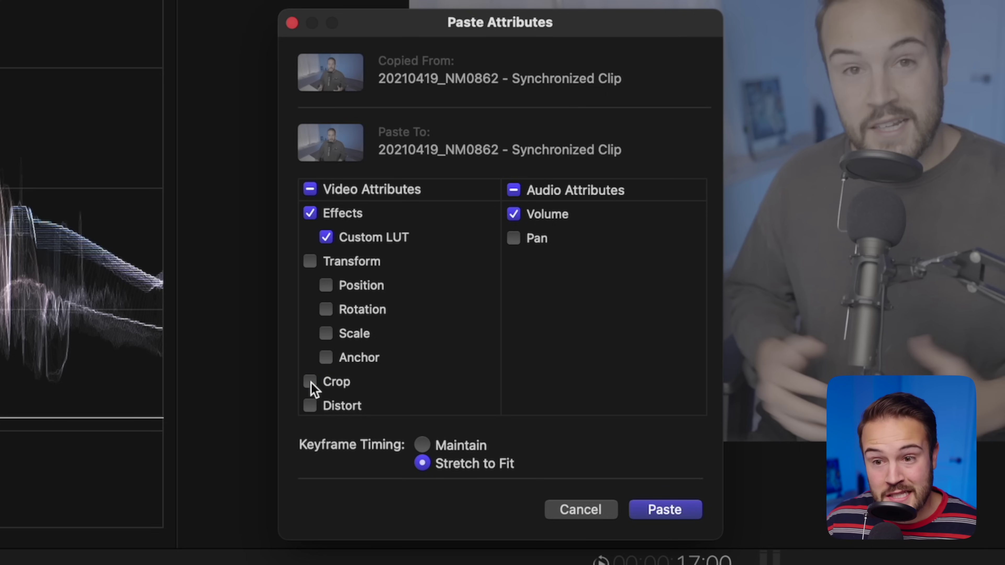
left_click(516, 214)
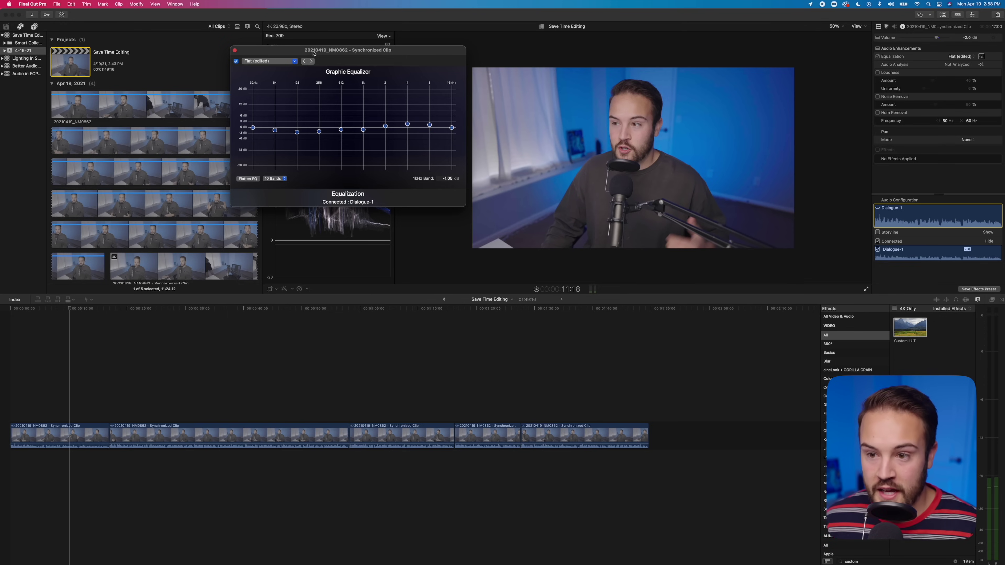
- Close the Graphic Equalizer window and set the clip volume to 0 dB
left_click_drag(352, 51, 356, 87)
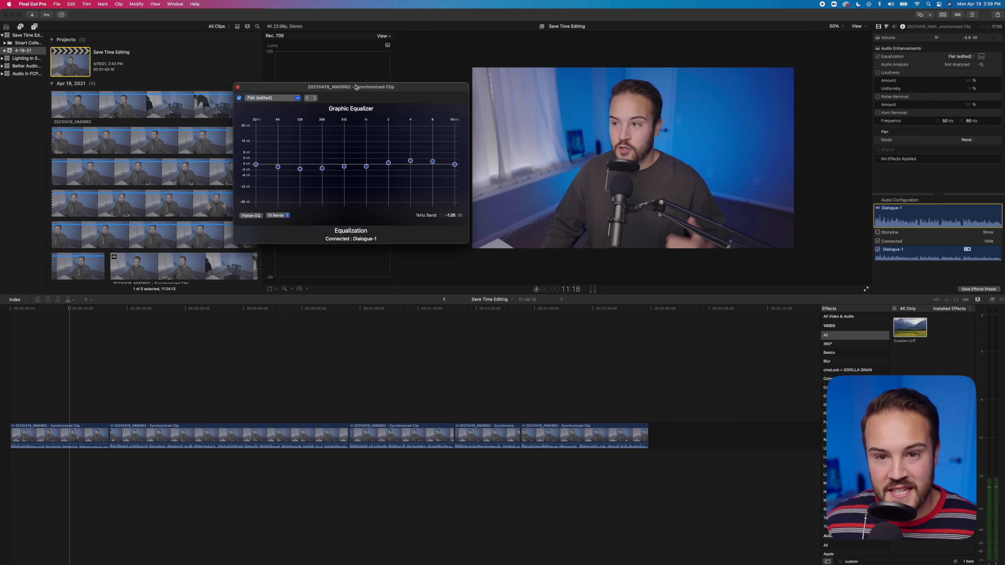
mouse_move(356, 86)
left_mouse_down()
mouse_move(386, 85)
mouse_move(374, 88)
left_mouse_up()
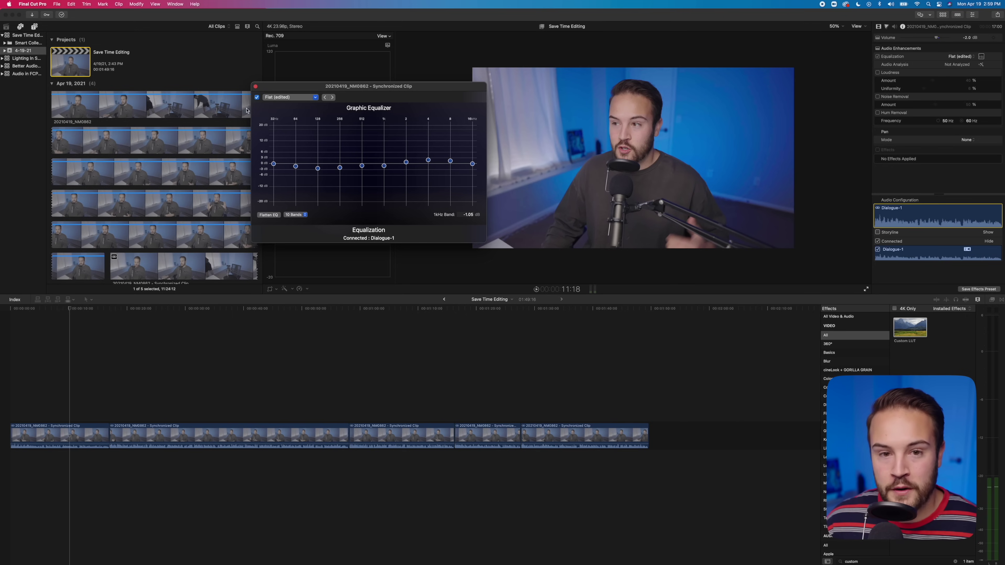
left_click(255, 86)
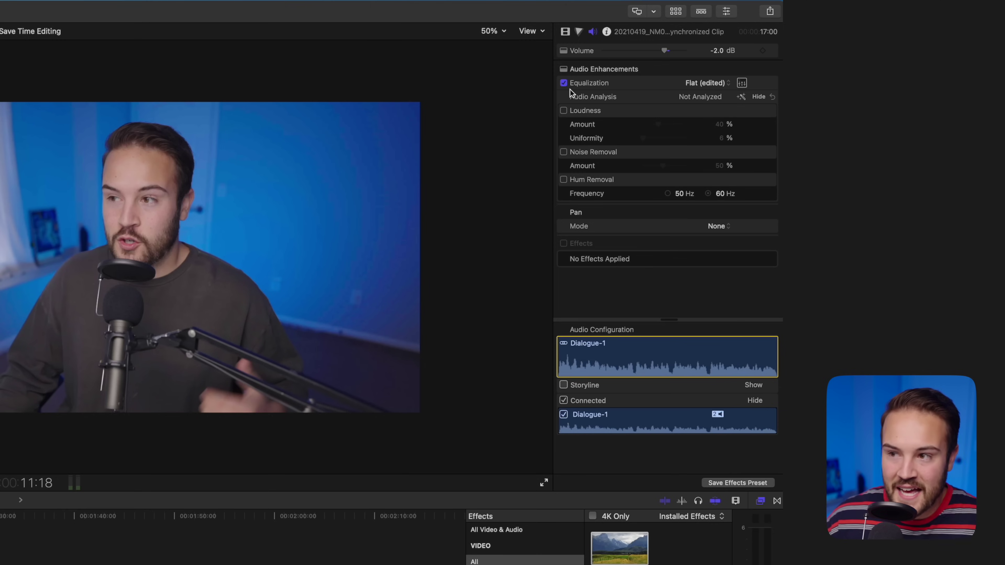
left_click(717, 49)
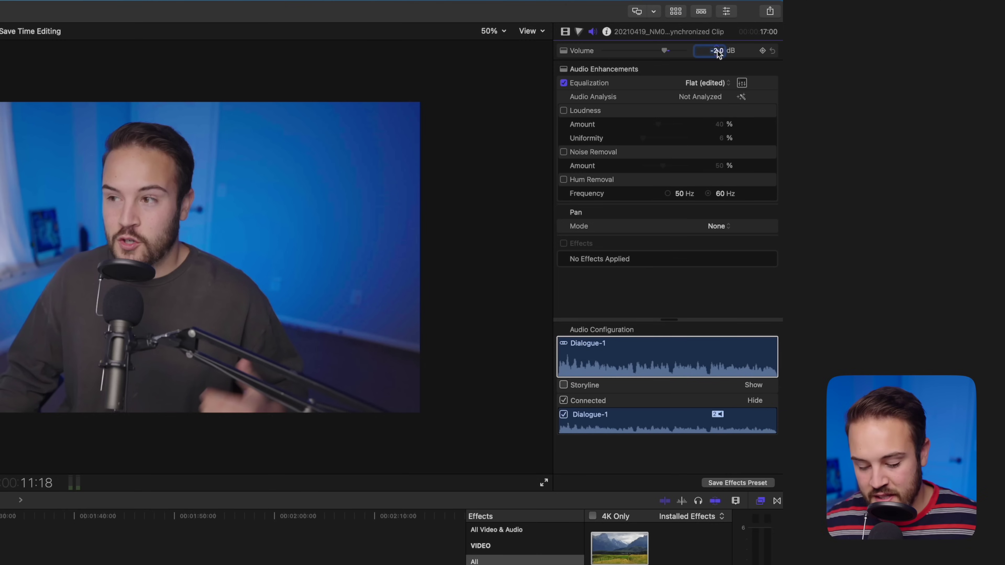
type("0")
key("Return")
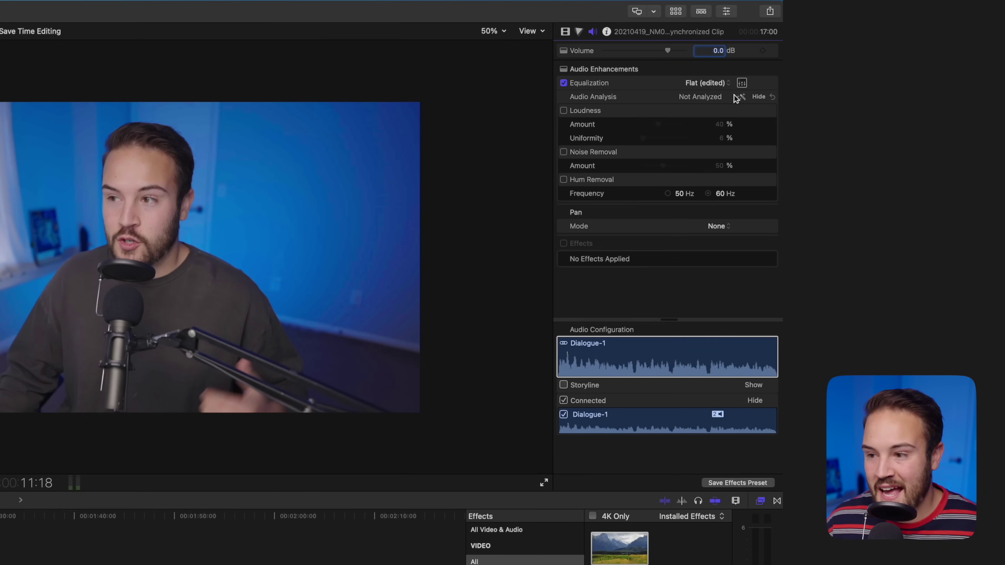
left_click(733, 373)
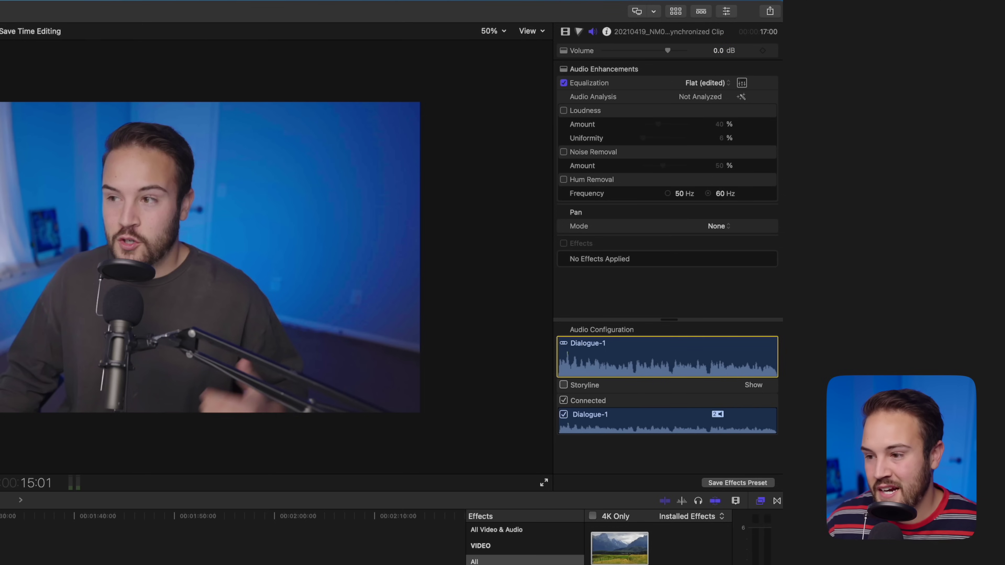
- Start a new audio effects preset and type the name SAMSON
left_click(736, 482)
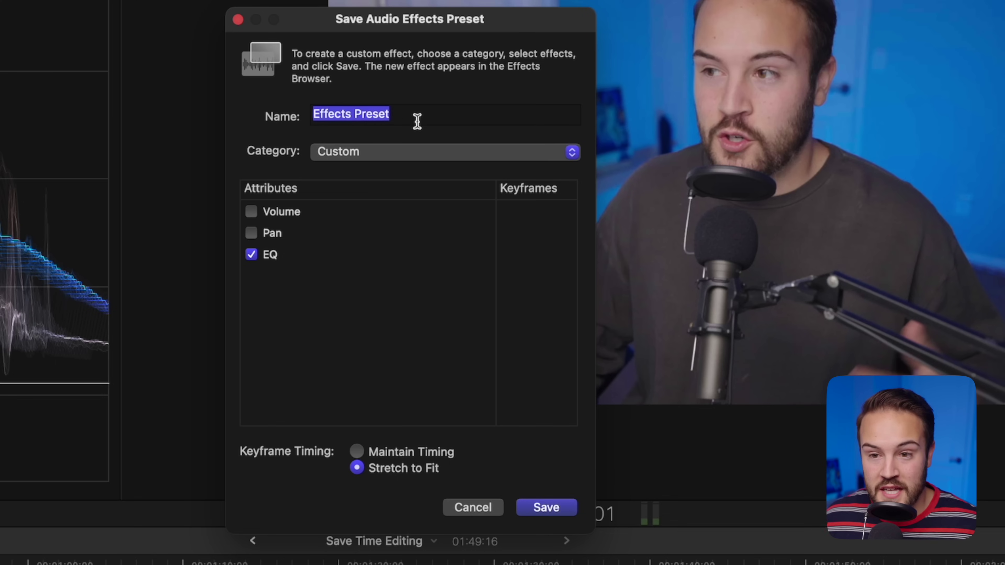
type("S")
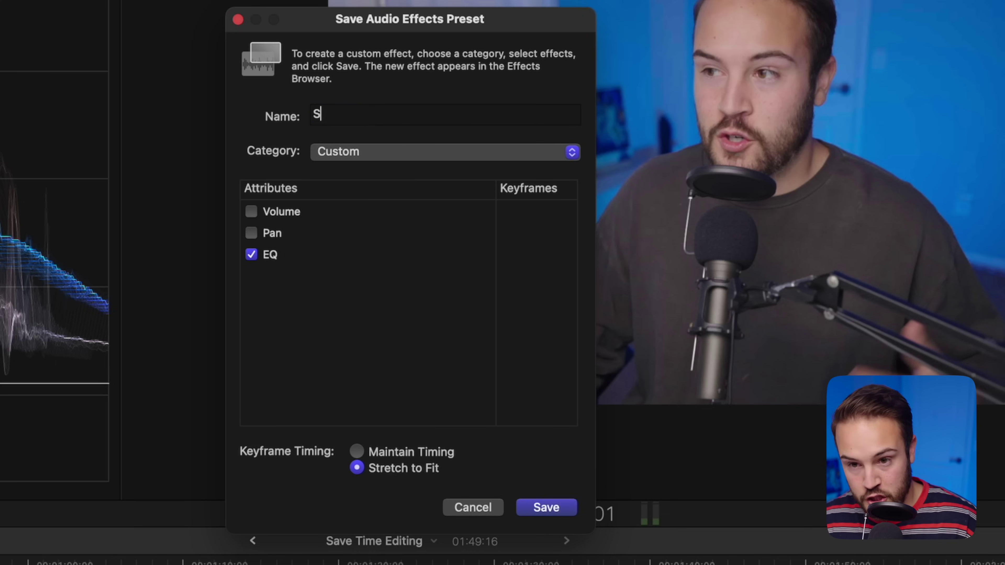
type("AMSON")
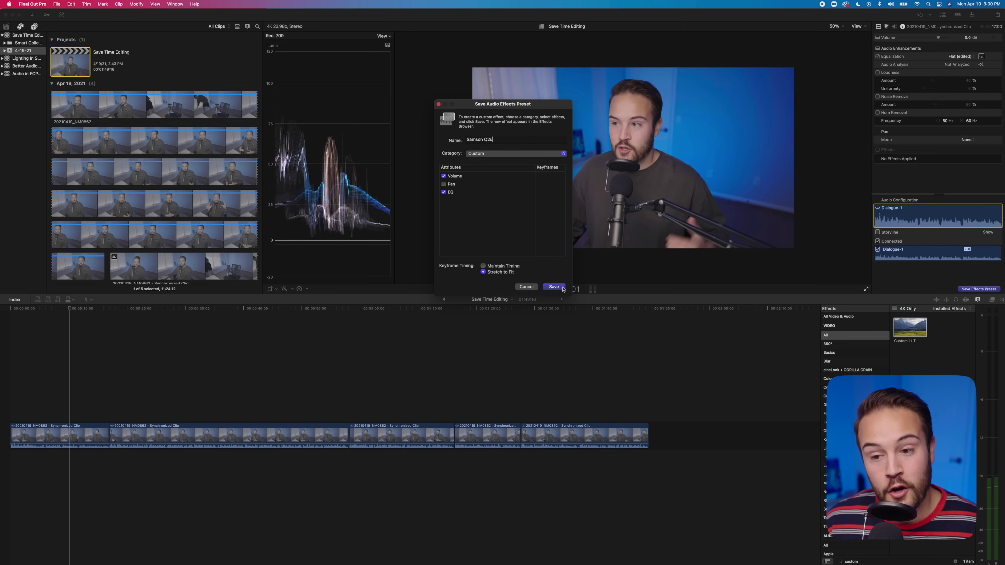
- Save the Samson Q2u preset and drag it from Audio > Custom onto a timeline clip
left_click(554, 287)
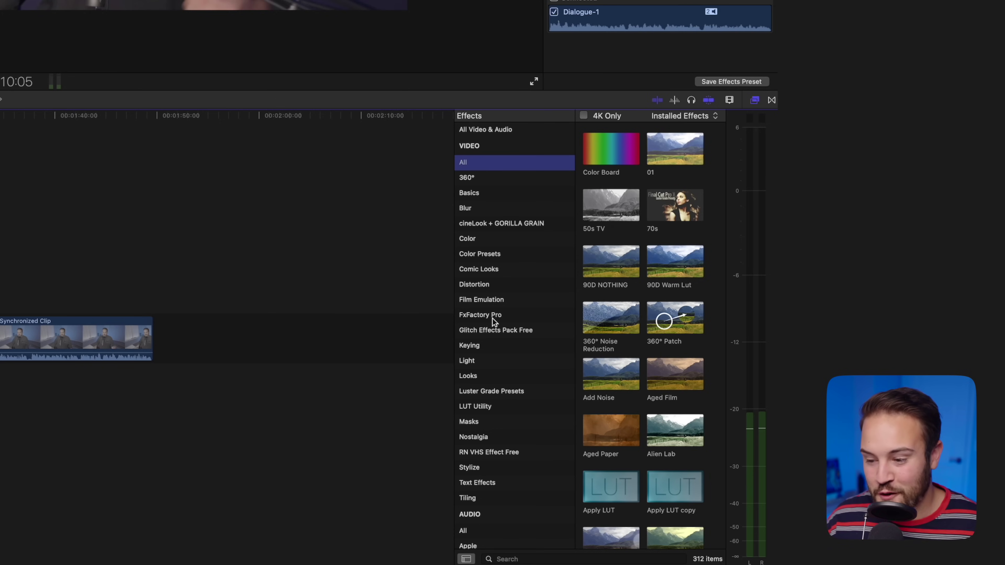
scroll(494, 322, "down", 6)
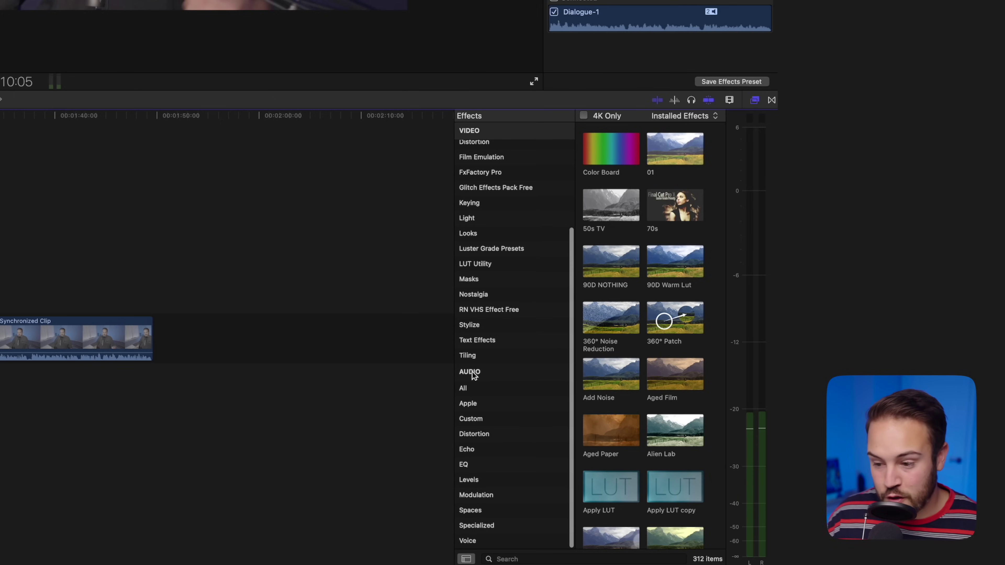
left_click(489, 421)
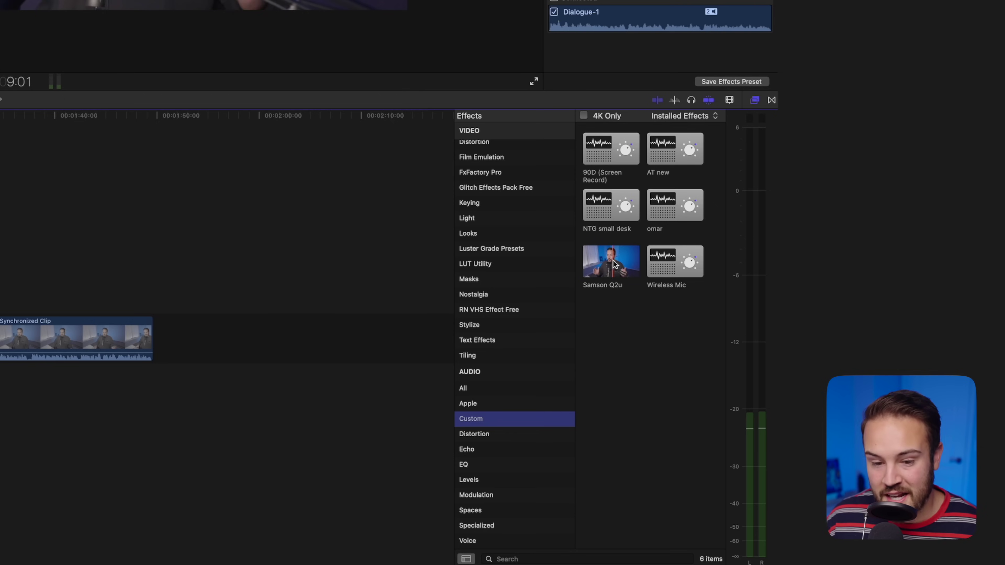
left_click_drag(614, 265, 275, 337)
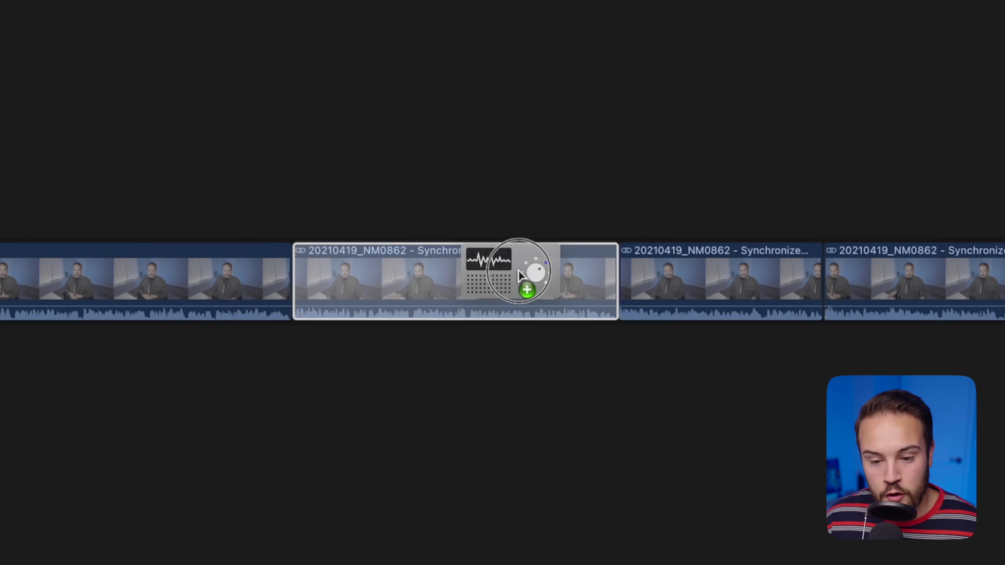
left_click_drag(520, 274, 517, 275)
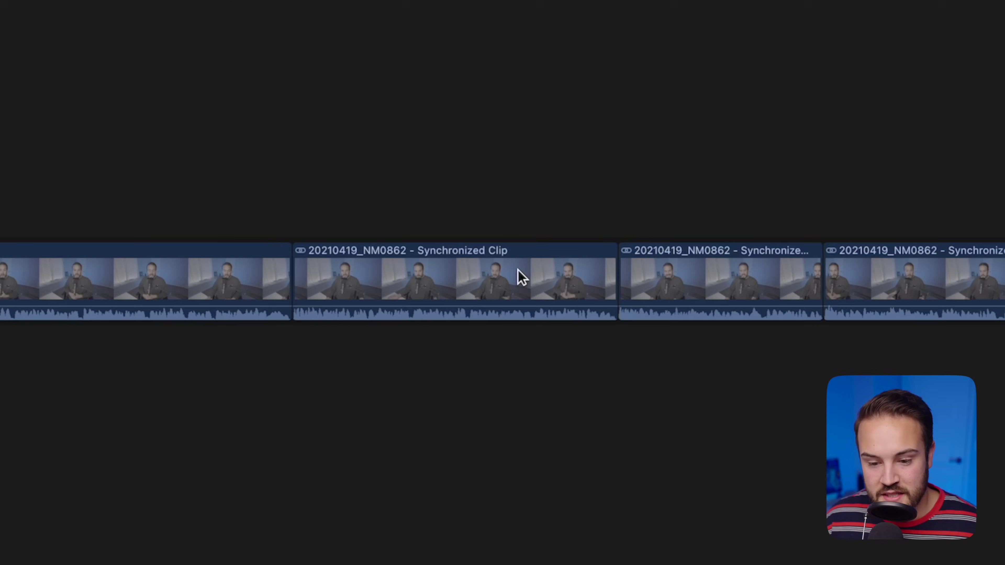
- Select that clip and check its Graphic Equalizer before closing it
left_click(482, 204)
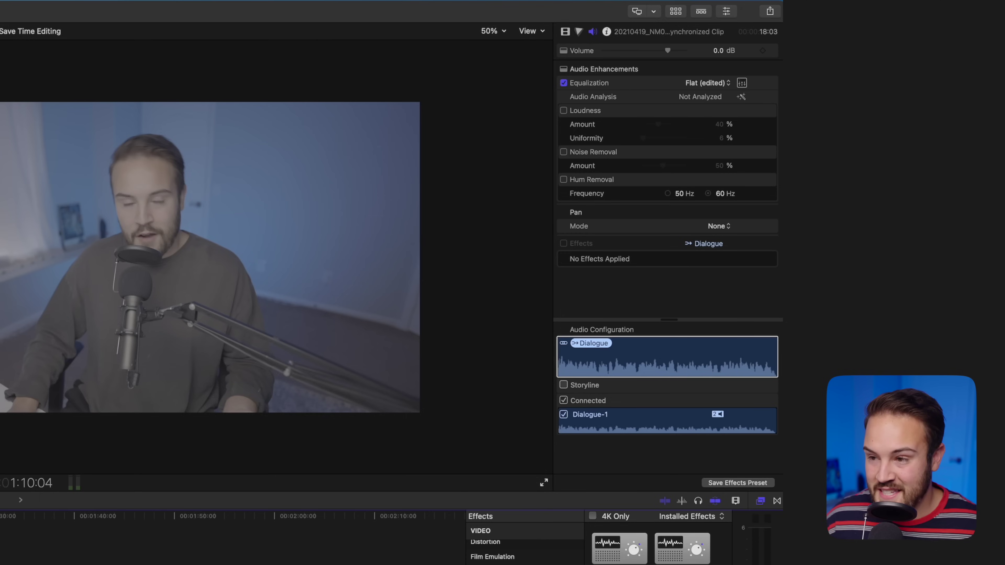
left_click(743, 84)
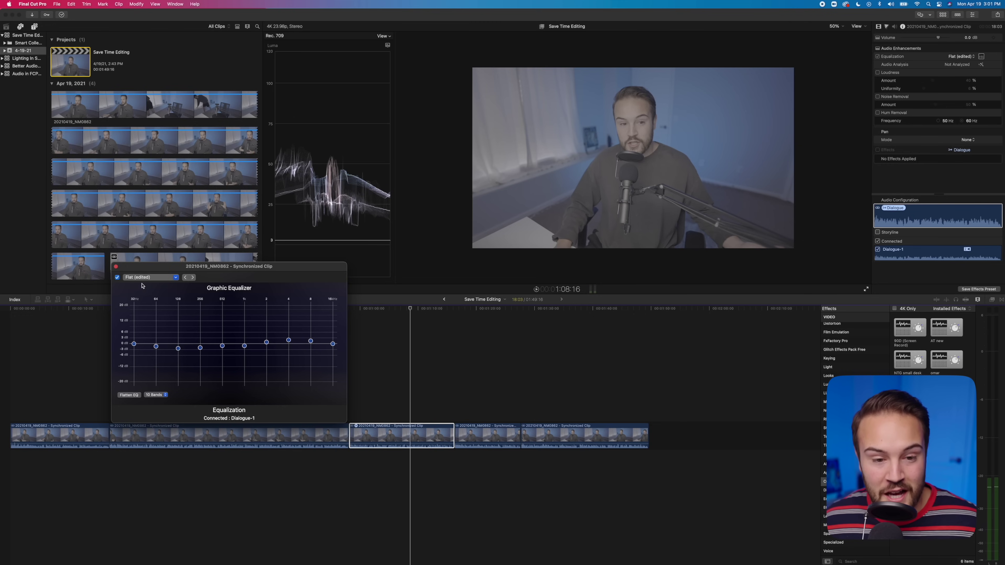
left_click(116, 268)
left_click(117, 271)
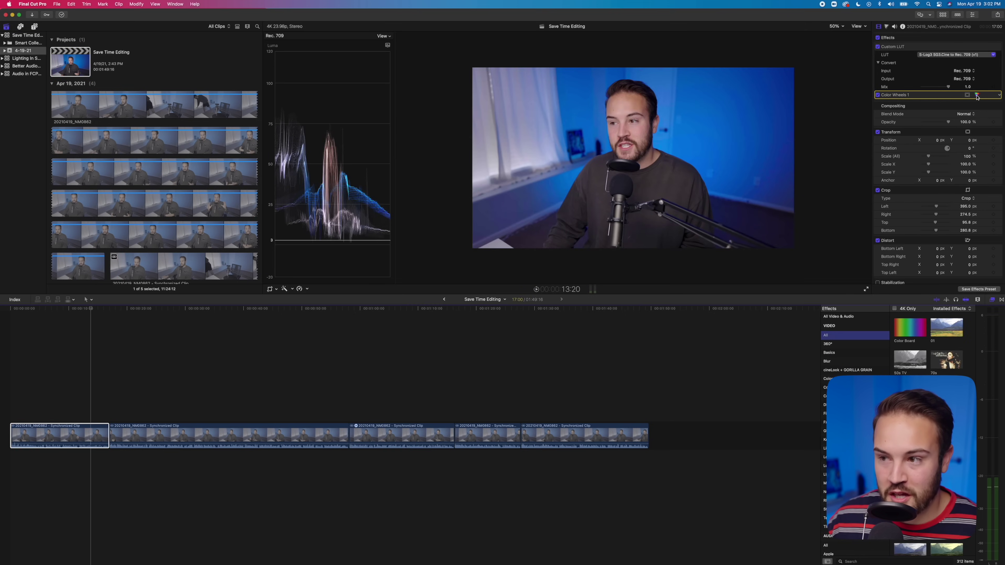
- Inspect the first clip's Color Wheels 1 controls, return to its video effects list, and begin saving a preset
left_click(977, 95)
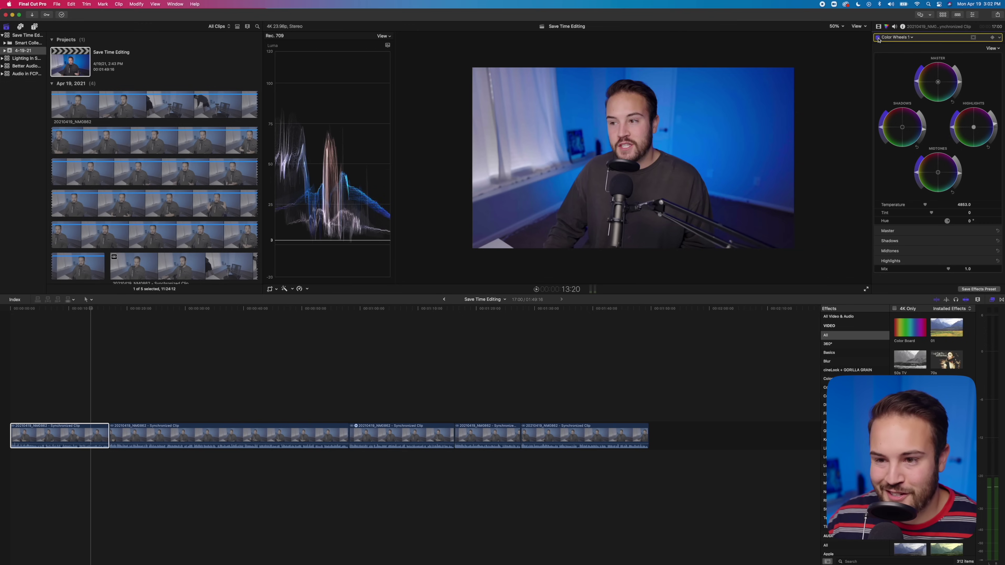
left_click(879, 26)
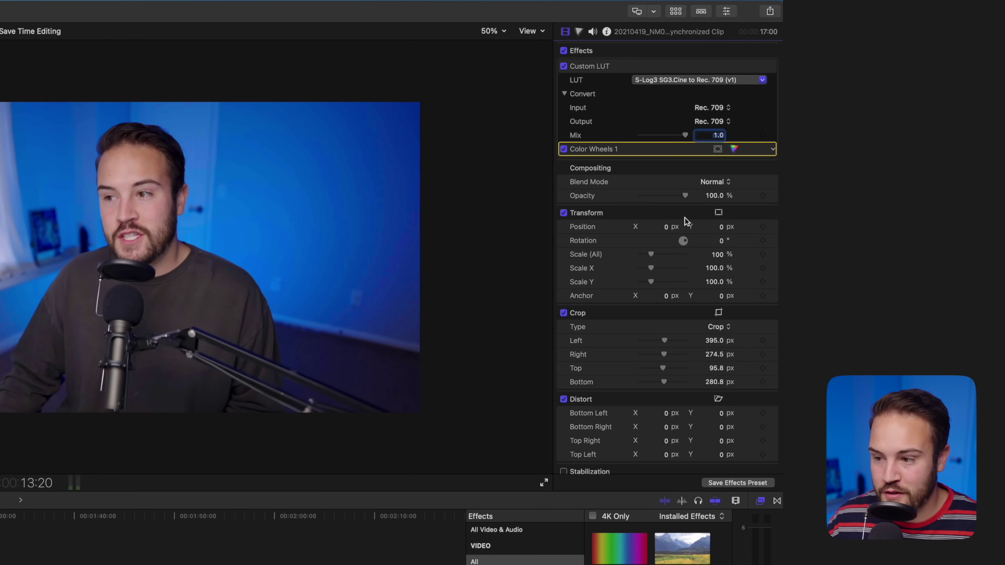
left_click(732, 483)
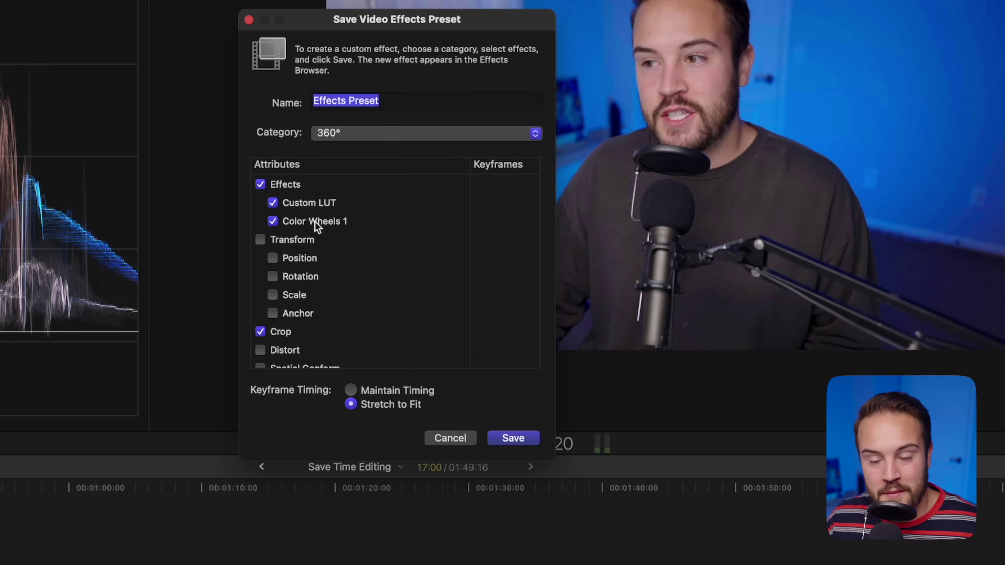
- Exclude Crop from the video preset and name it A7siii
left_click(261, 332)
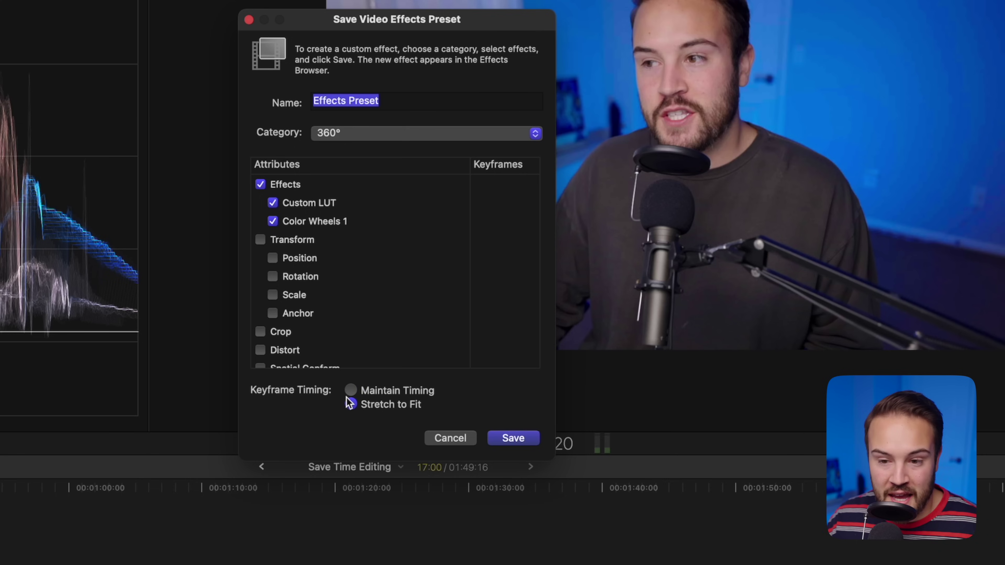
left_click(400, 104)
key("super+a")
type("A")
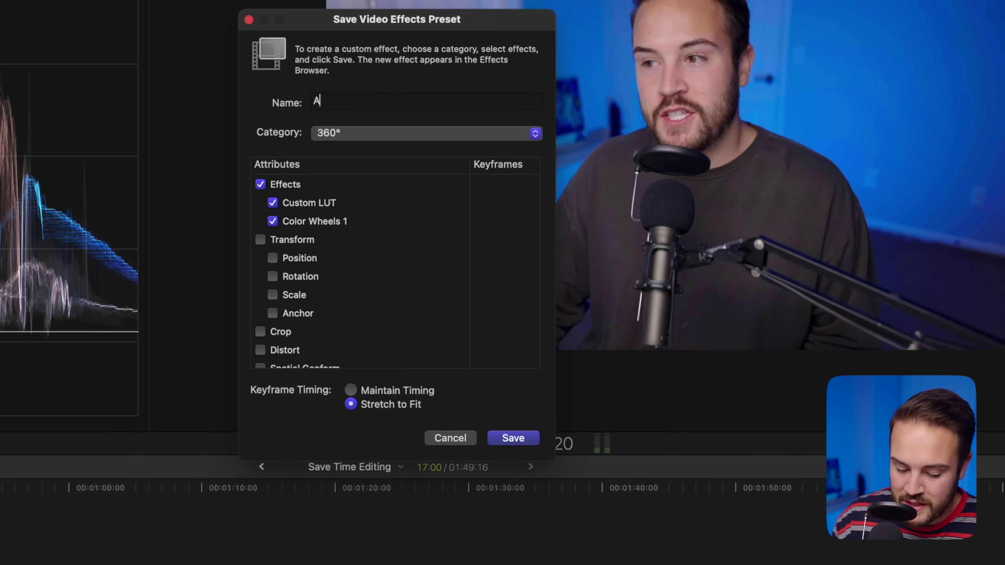
type("7siii")
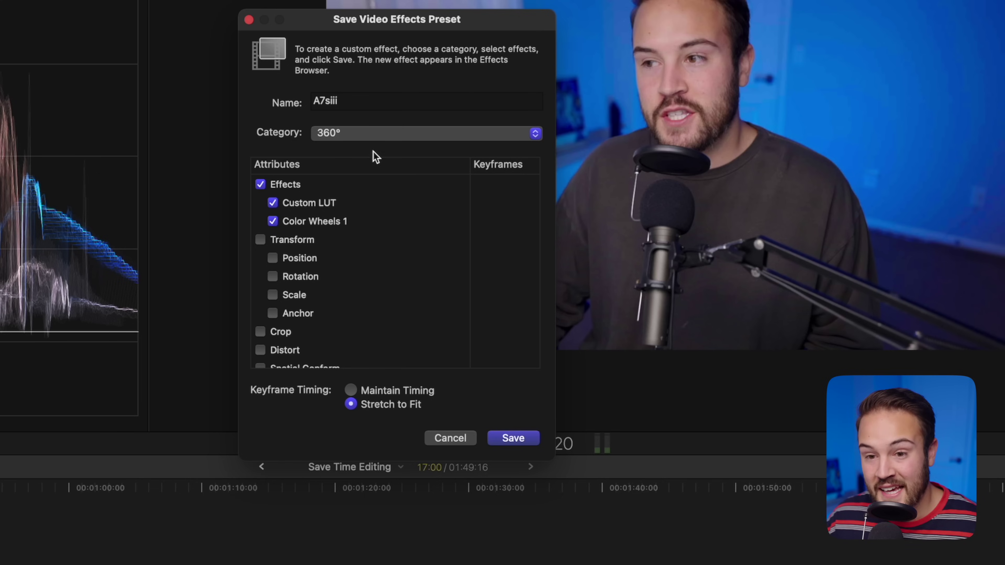
- Create a new Custom category for the A7siii preset and save it
left_click(344, 135)
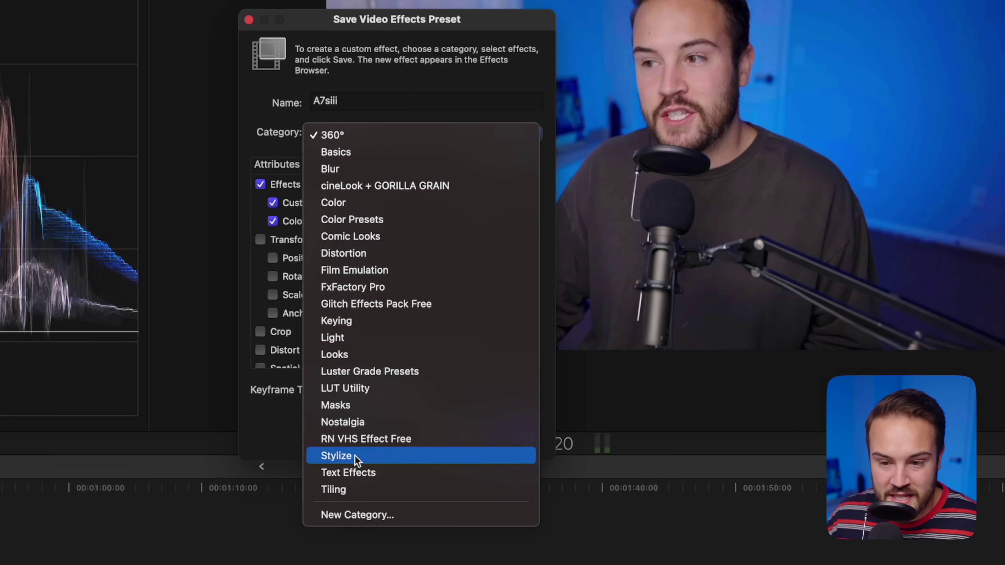
left_click(364, 510)
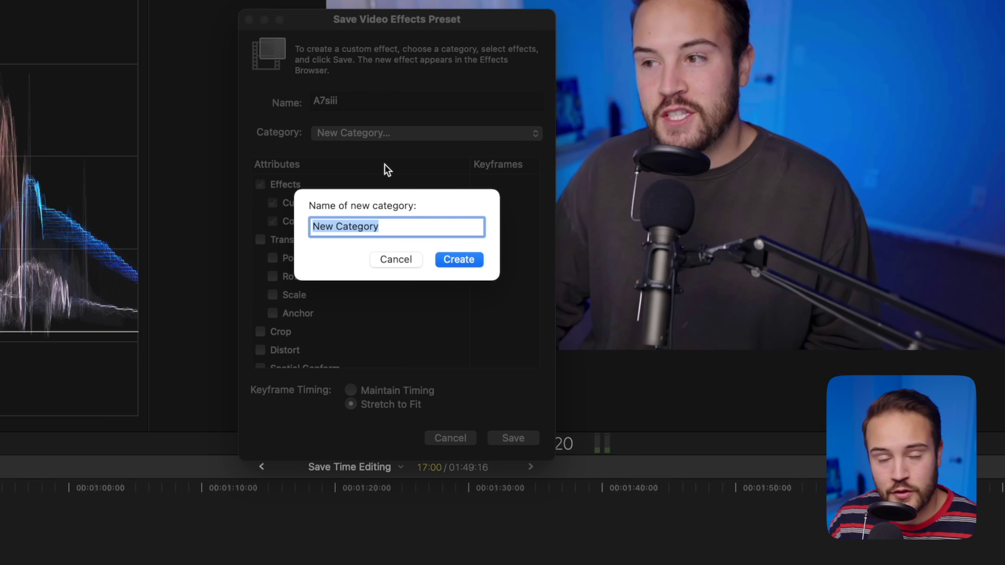
type("Cho")
key("BackSpace")
key("BackSpace")
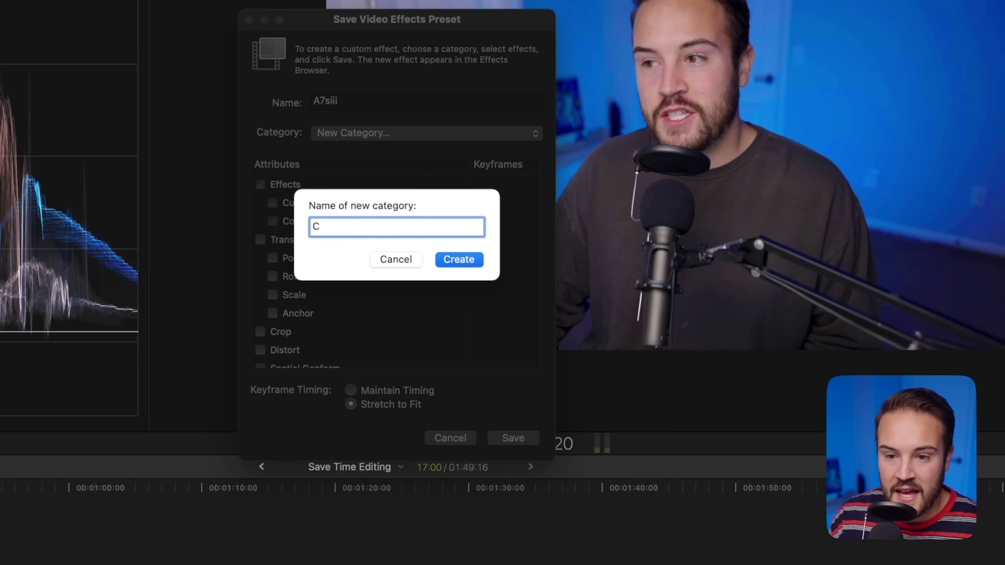
type("ustom")
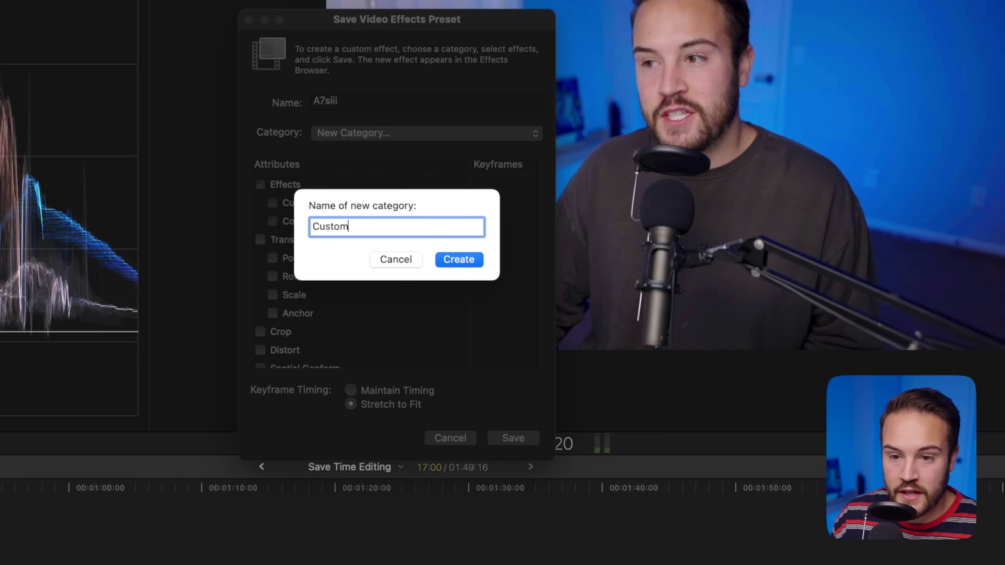
left_click(472, 260)
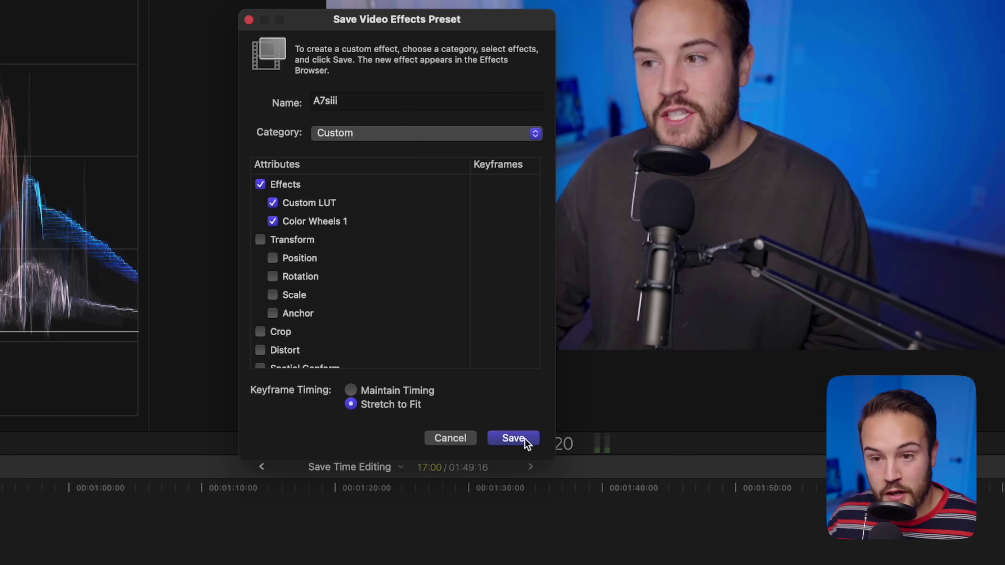
left_click(514, 438)
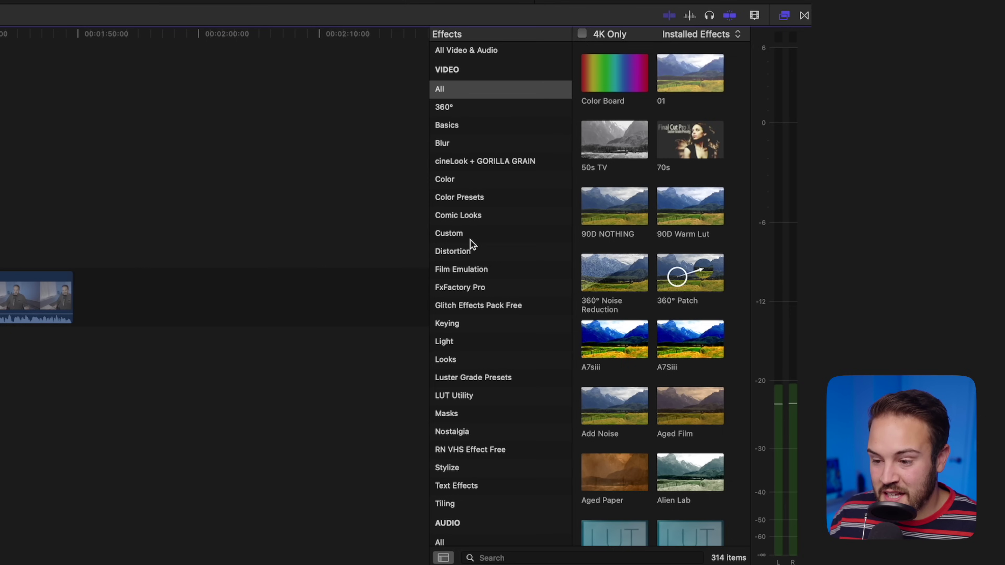
- Apply the A7siii preset from the Custom effects category to the selected timeline clip
left_click(841, 407)
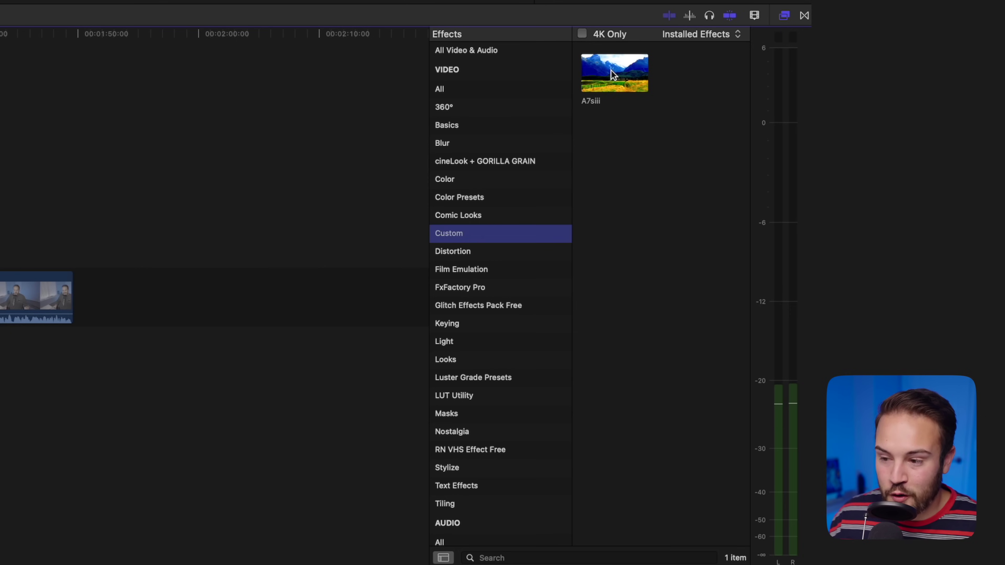
left_click(643, 133)
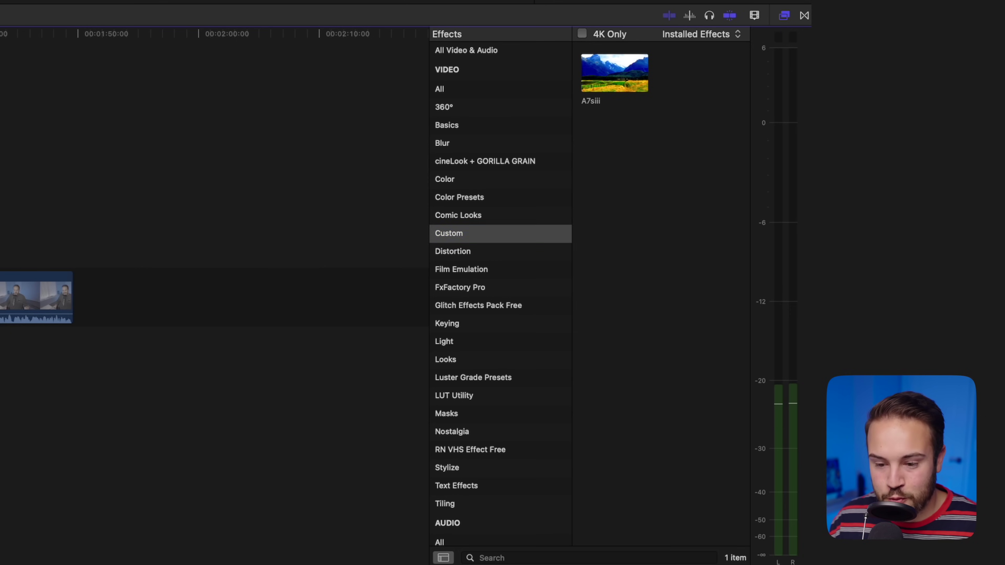
key("c")
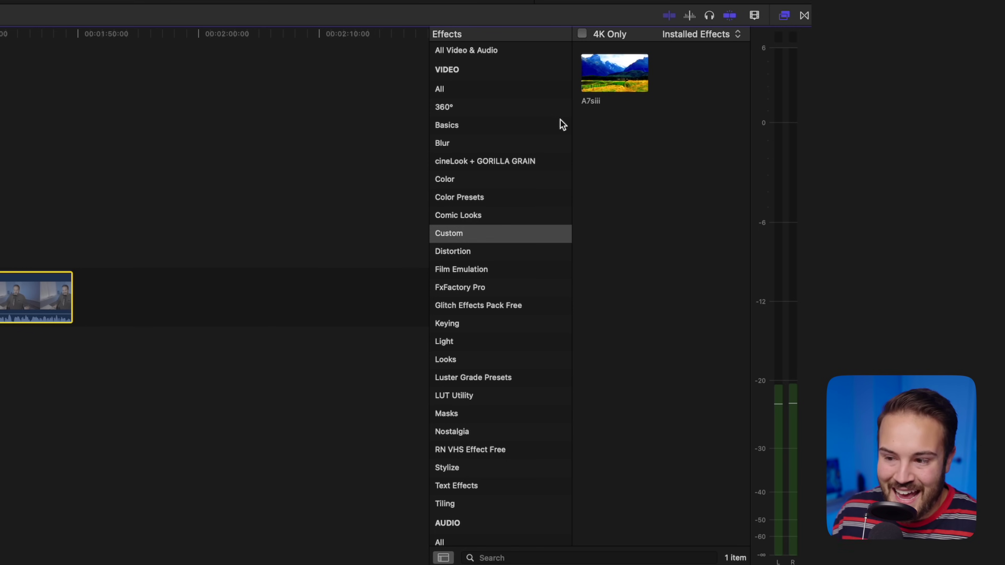
left_click_drag(623, 95, 370, 434)
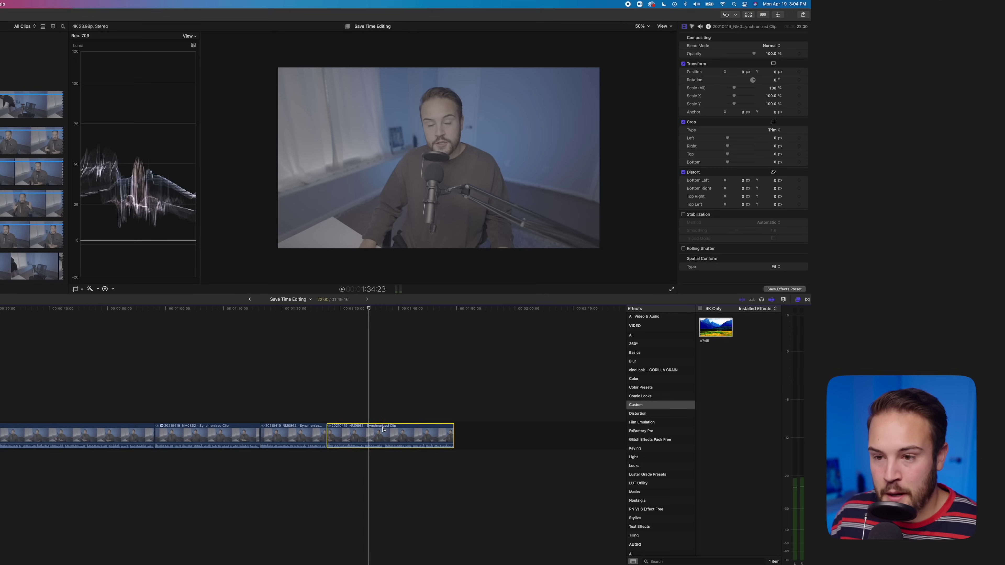